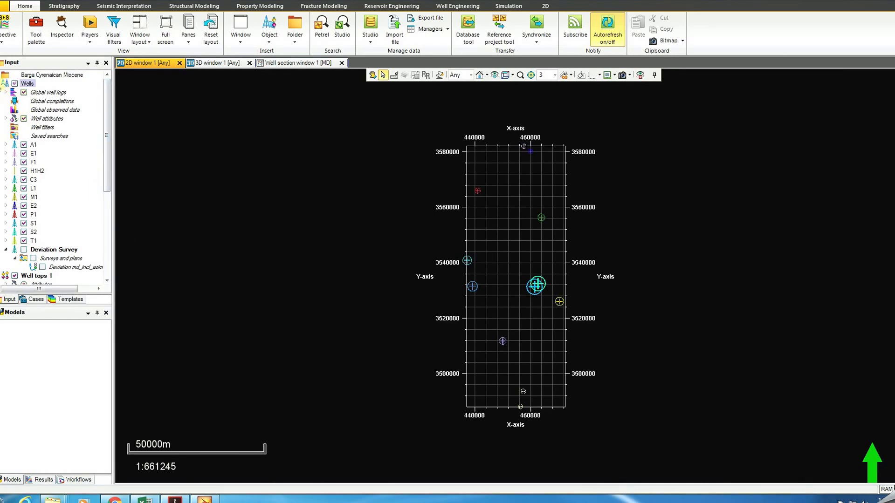
# Examine the global well logs stored under Wells in the project tree.
pyautogui.click(2, 84)
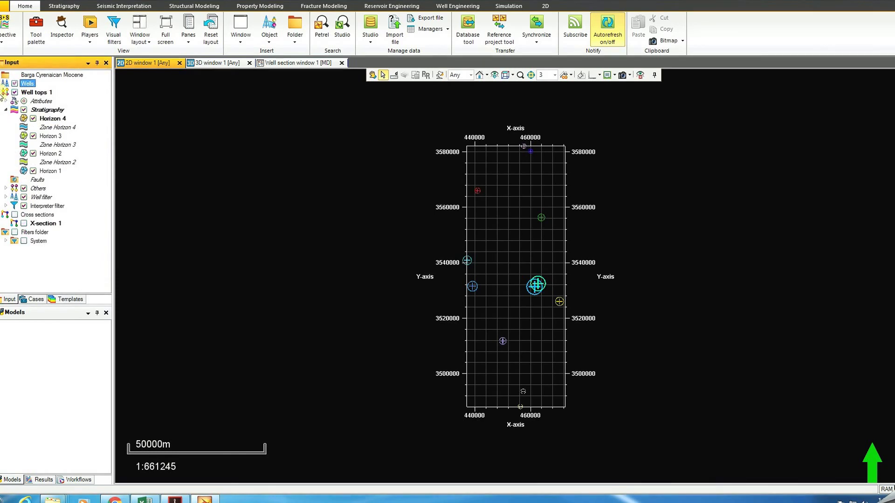
pyautogui.click(2, 84)
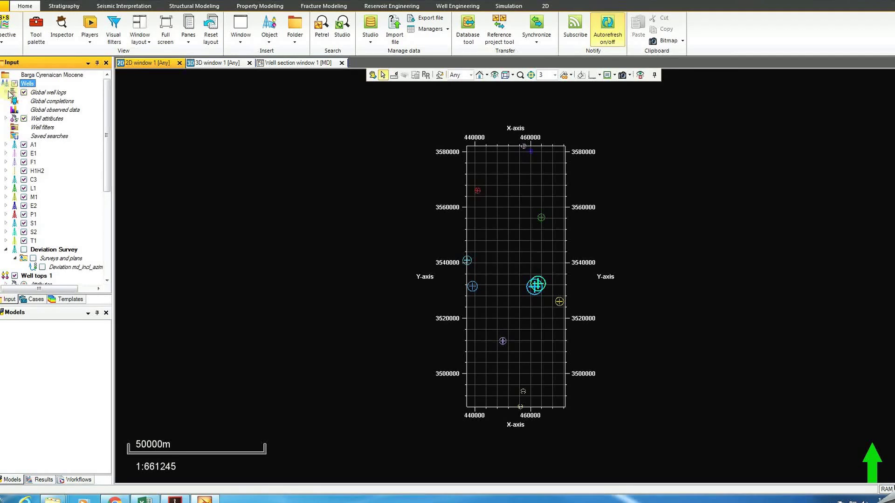
pyautogui.click(6, 92)
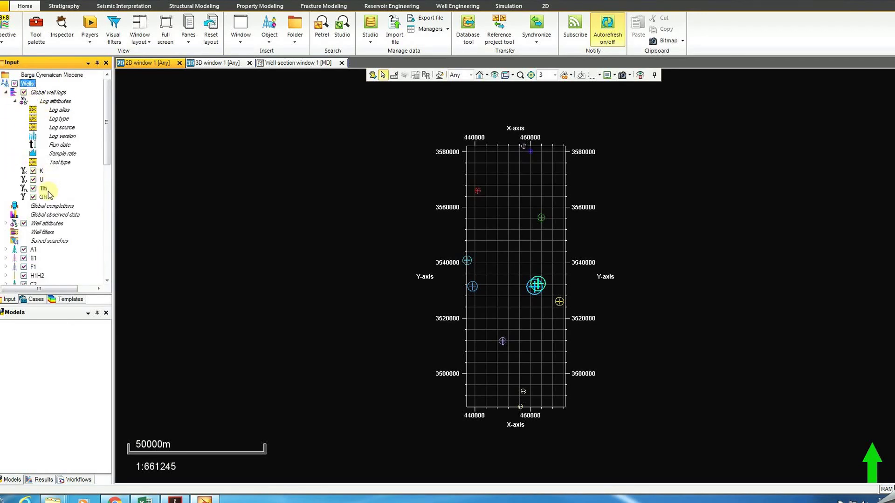
pyautogui.click(15, 101)
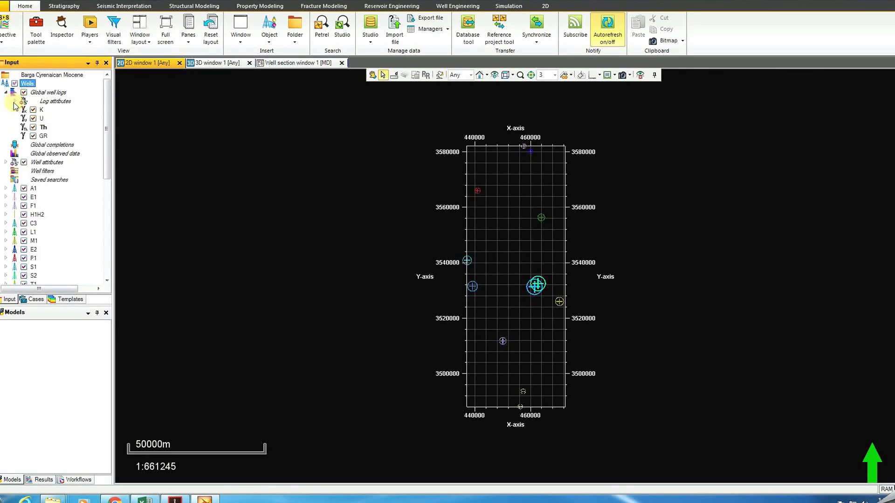
# Examine the individual well logs of wells A1, E1 and F1, and collapse the three wells again.
pyautogui.click(5, 188)
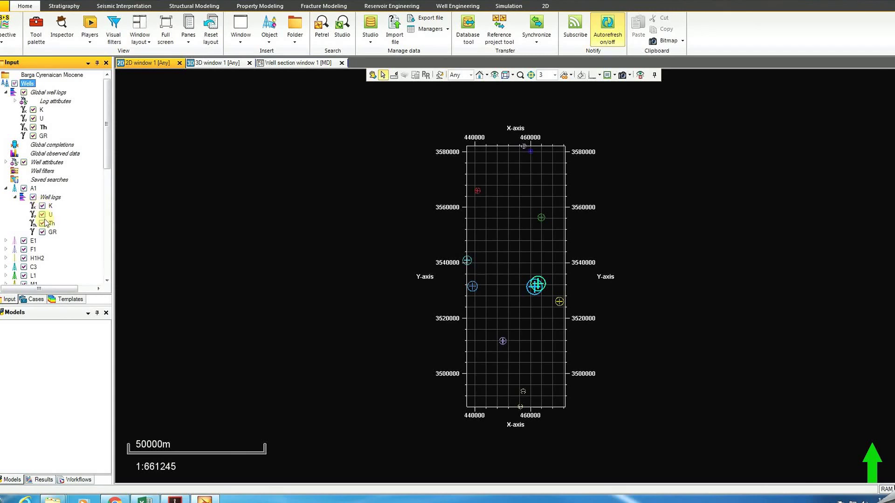
pyautogui.click(16, 198)
pyautogui.click(5, 206)
pyautogui.click(15, 215)
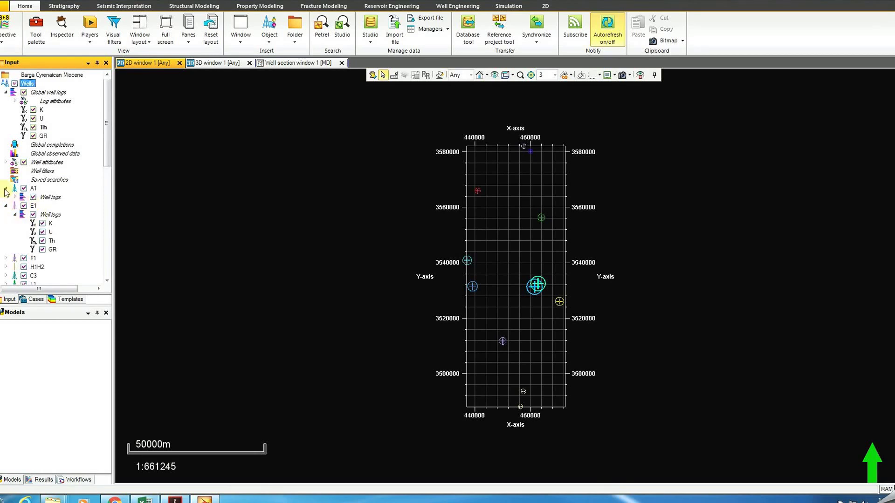
pyautogui.click(6, 258)
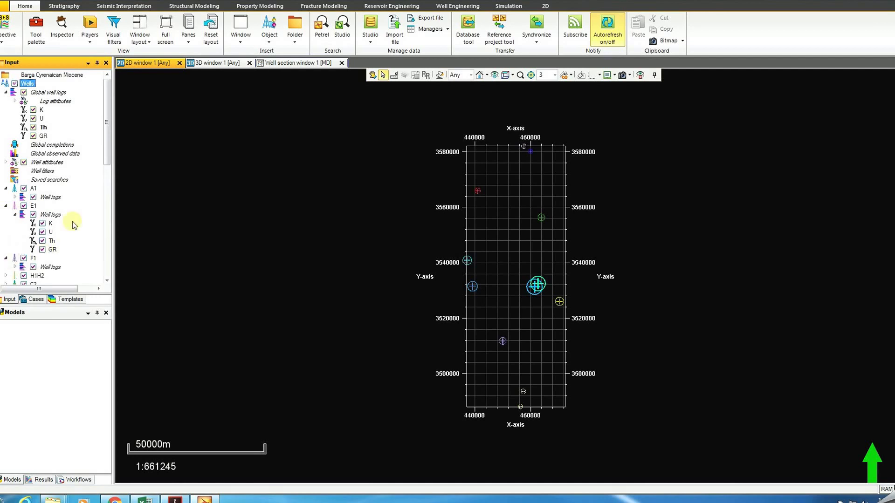
pyautogui.moveTo(107, 140); pyautogui.dragTo(107, 170)
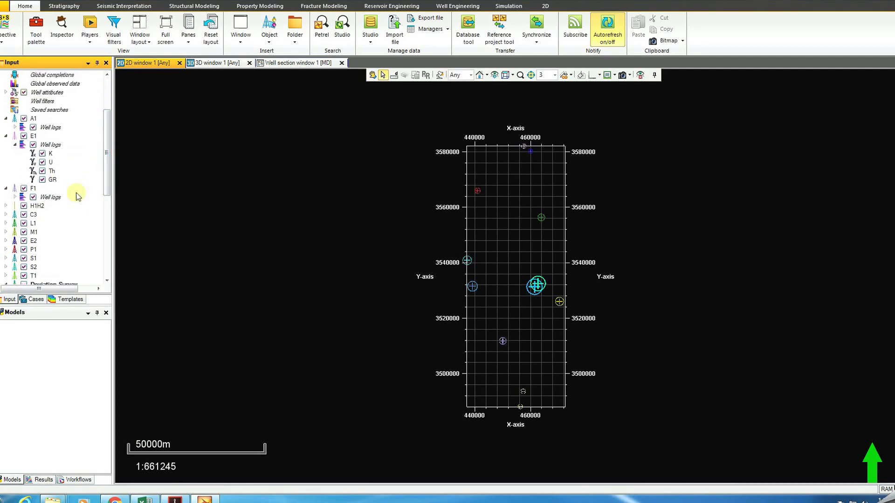
pyautogui.click(20, 199)
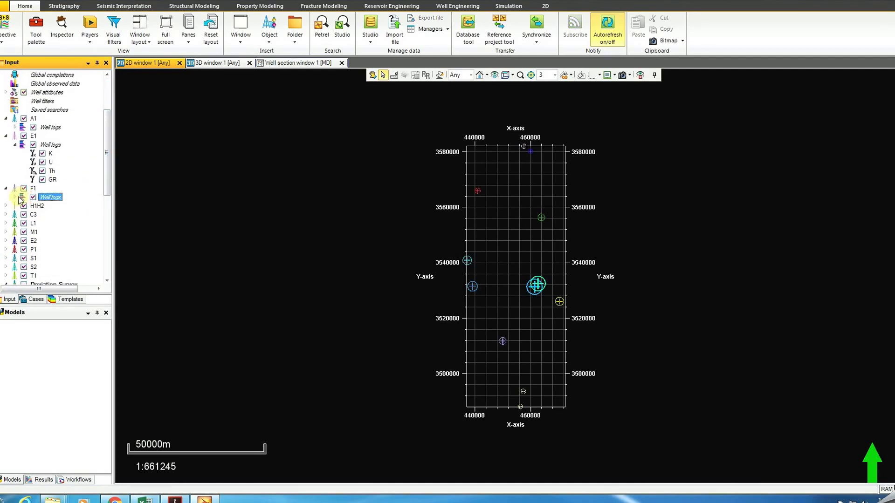
pyautogui.click(16, 198)
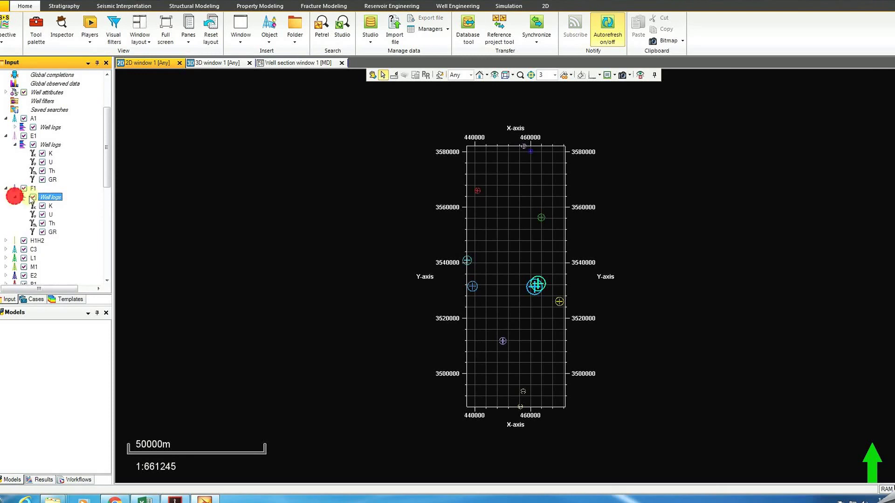
pyautogui.click(6, 188)
pyautogui.click(15, 144)
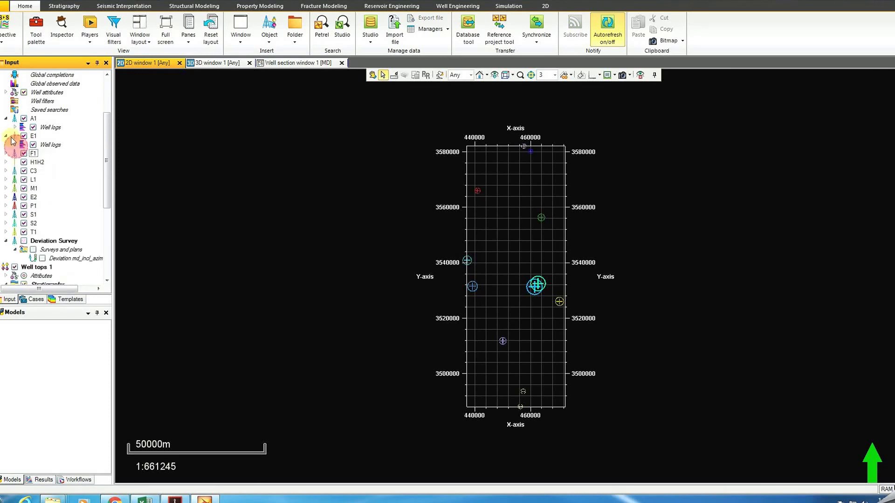
pyautogui.click(6, 136)
pyautogui.click(6, 118)
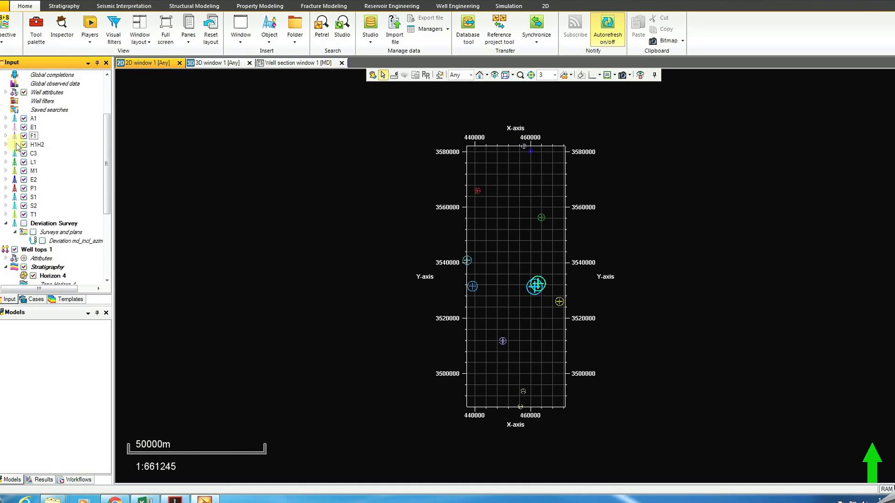
# Select Well tops 1 in the project tree and bring up Well section window 1.
pyautogui.moveTo(103, 173); pyautogui.dragTo(110, 225)
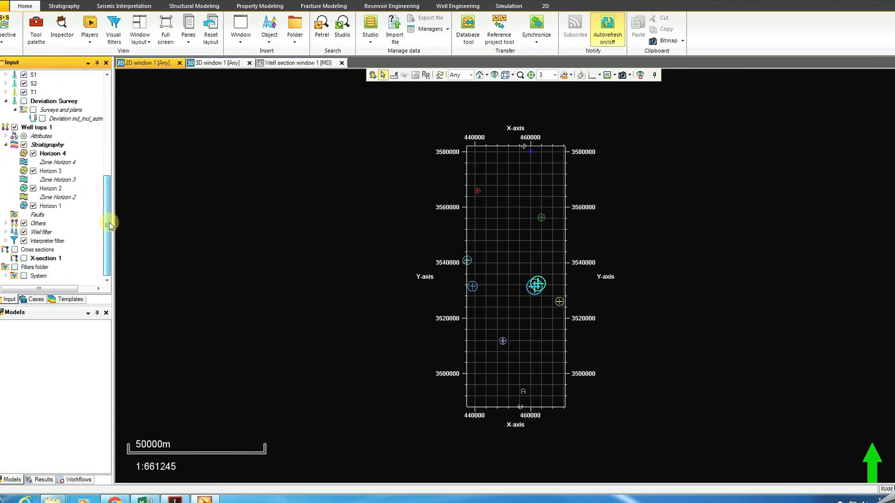
pyautogui.click(41, 128)
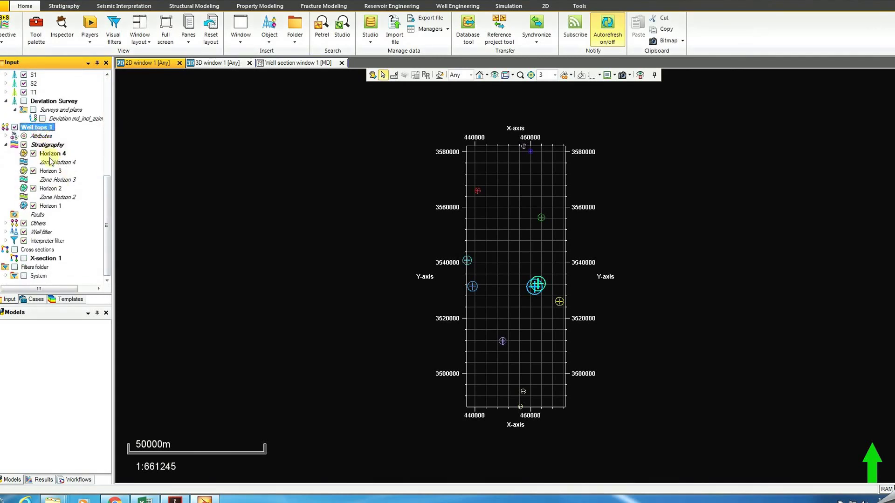
pyautogui.click(279, 63)
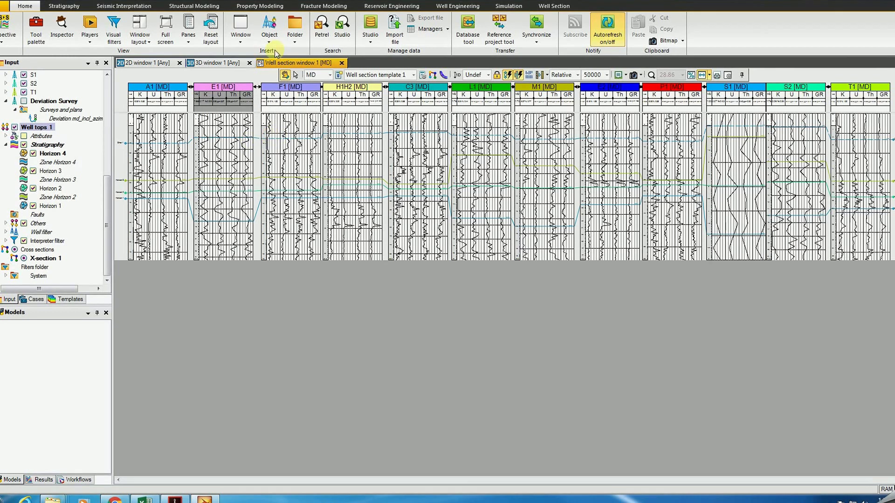
# Switch Horizons 4, 3, 2 and 1 and the Others well tops off and on individually to identify their lines in the well section.
pyautogui.click(33, 154)
pyautogui.click(33, 154)
pyautogui.click(34, 172)
pyautogui.click(33, 171)
pyautogui.click(33, 189)
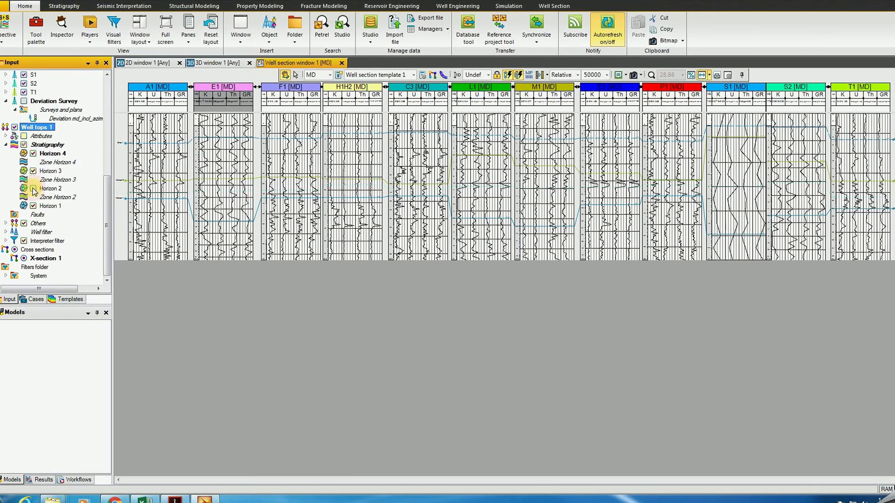
pyautogui.click(33, 188)
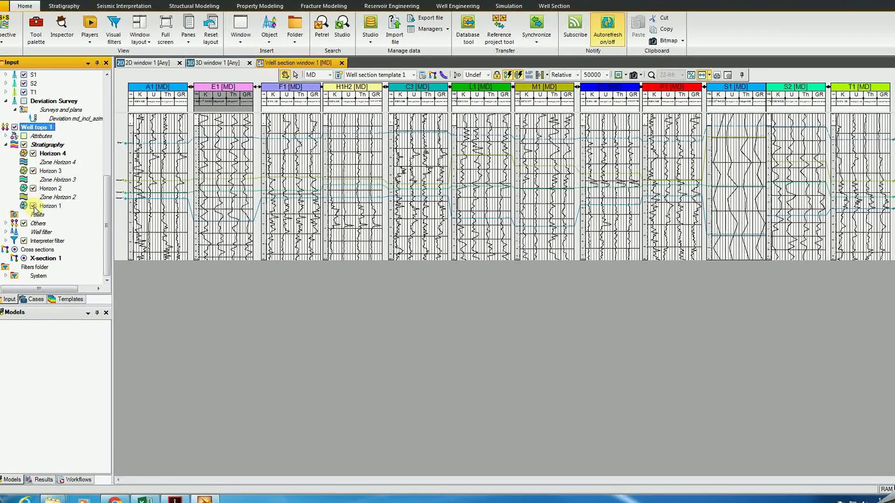
pyautogui.click(33, 206)
pyautogui.click(33, 206)
pyautogui.click(24, 224)
pyautogui.click(24, 224)
# Hide the Others well tops in the well section.
pyautogui.click(39, 224)
pyautogui.moveTo(38, 224)
pyautogui.mouseDown()
pyautogui.moveTo(35, 170)
pyautogui.moveTo(44, 152)
pyautogui.moveTo(40, 224)
pyautogui.mouseUp()
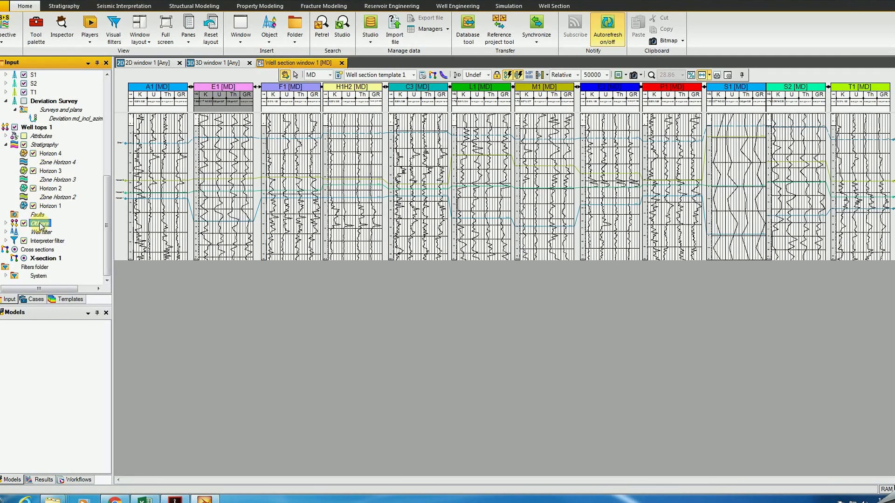
pyautogui.press('Delete')
pyautogui.rightClick(40, 226)
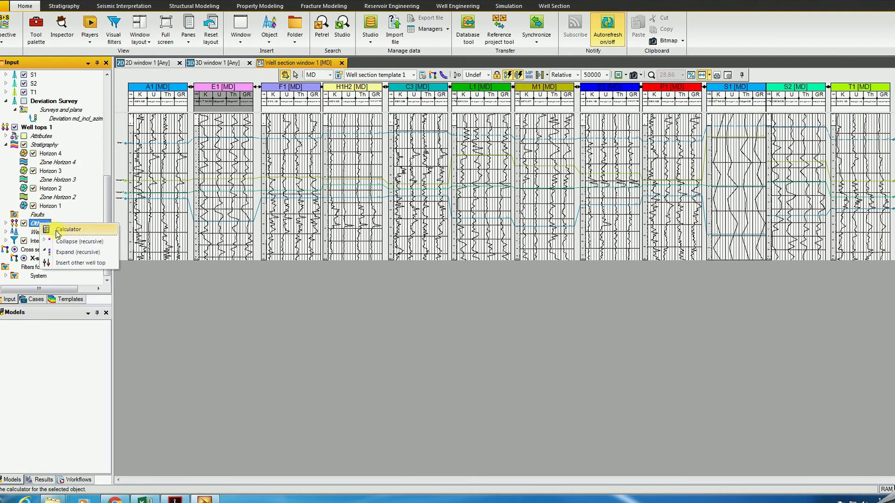
pyautogui.click(42, 154)
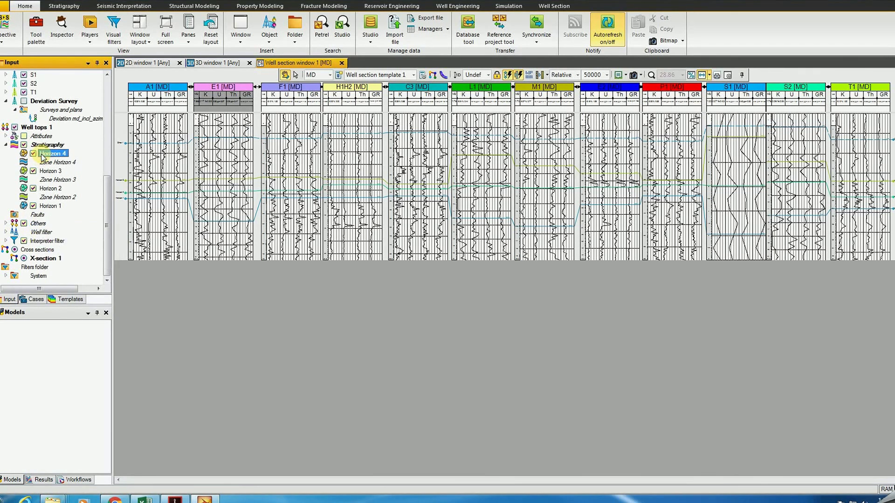
pyautogui.click(24, 224)
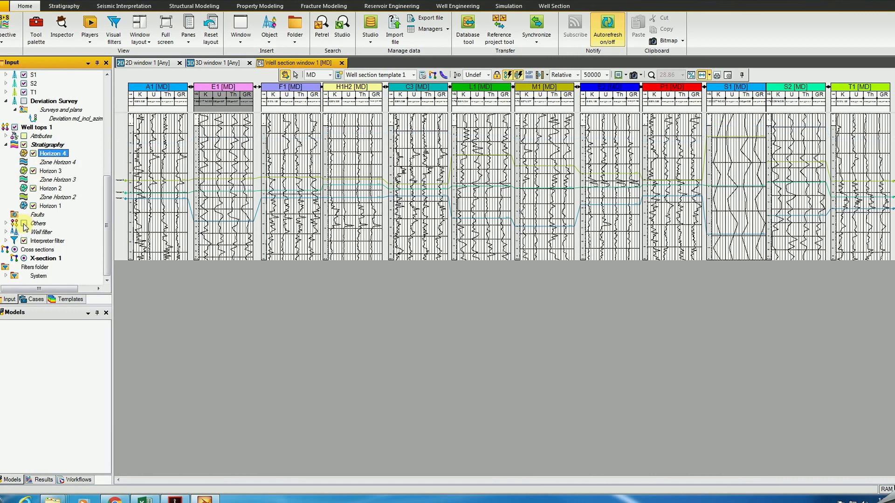
# Start editing well tops, add a new horizon above the Horizon 3 line and pick it in wells A1, E1, F1, H1H2 and C3.
pyautogui.rightClick(48, 156)
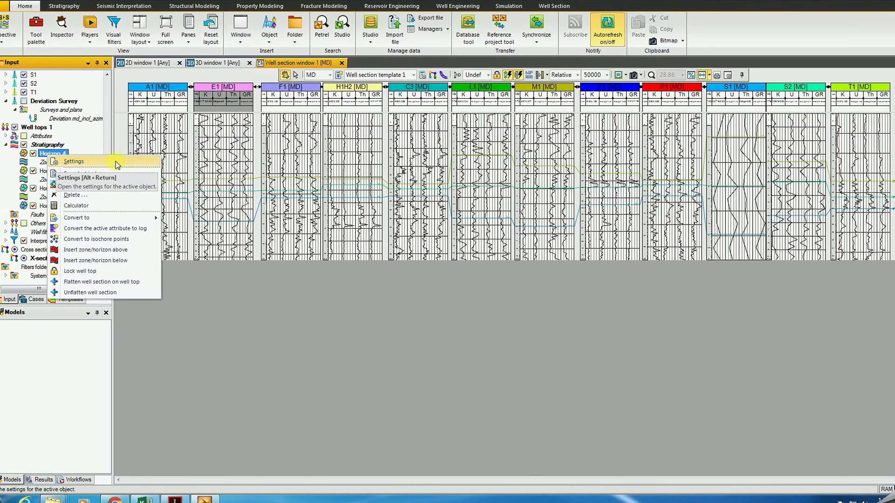
pyautogui.click(62, 6)
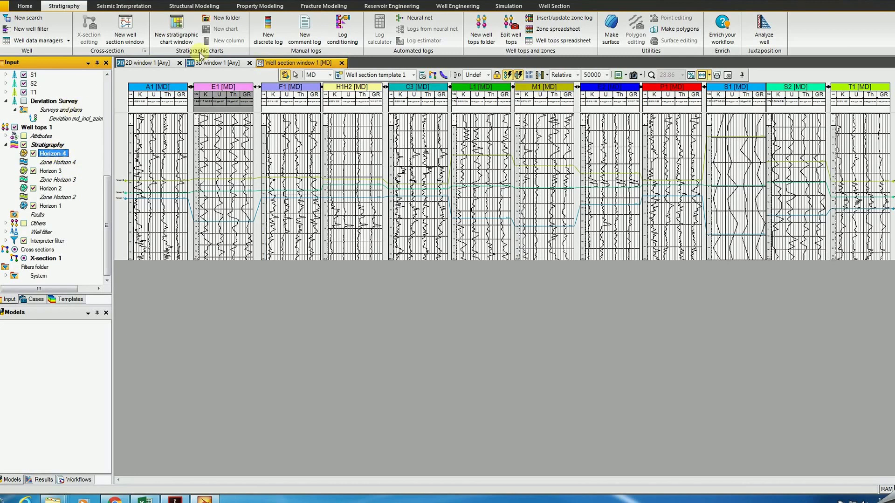
pyautogui.click(511, 37)
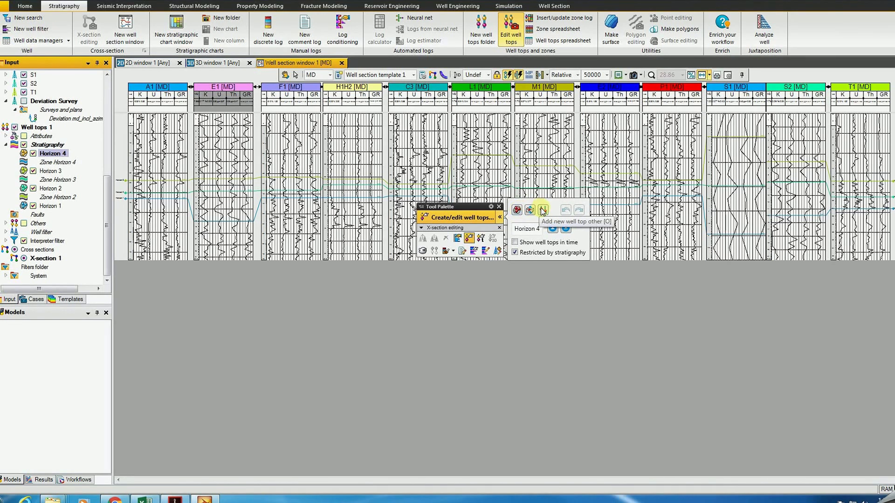
pyautogui.click(516, 211)
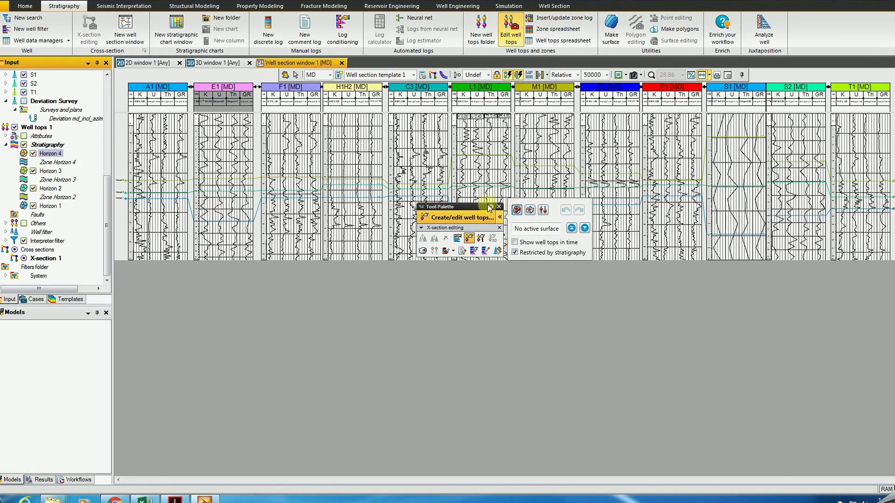
pyautogui.click(143, 151)
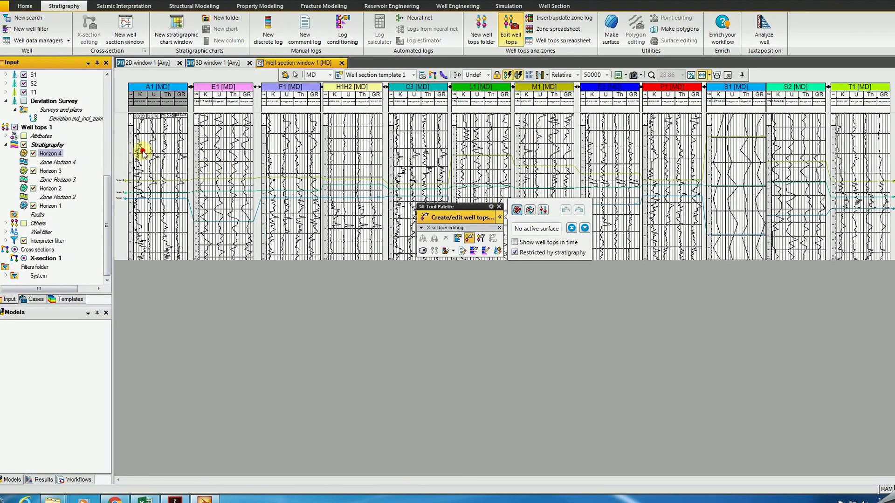
pyautogui.click(218, 148)
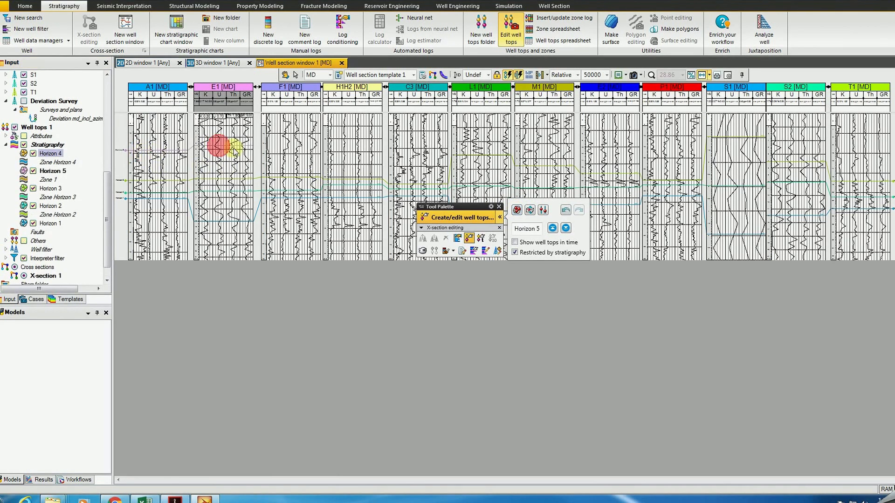
pyautogui.click(289, 144)
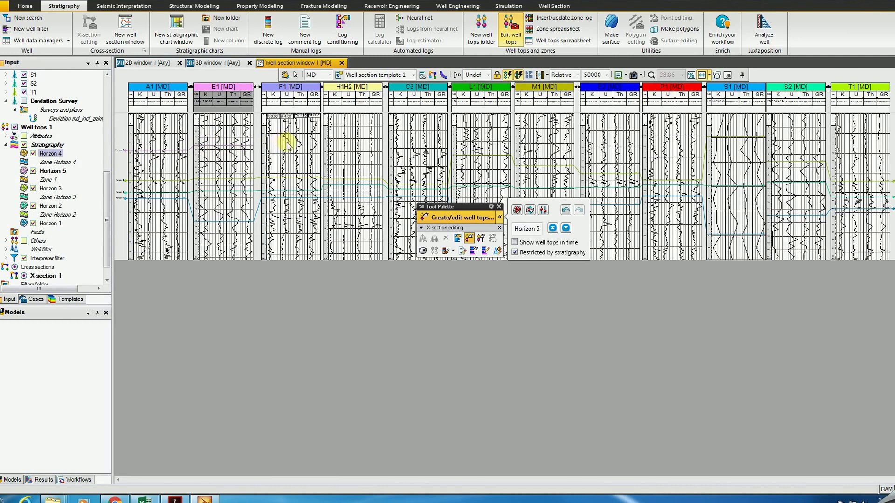
pyautogui.click(350, 140)
pyautogui.click(413, 141)
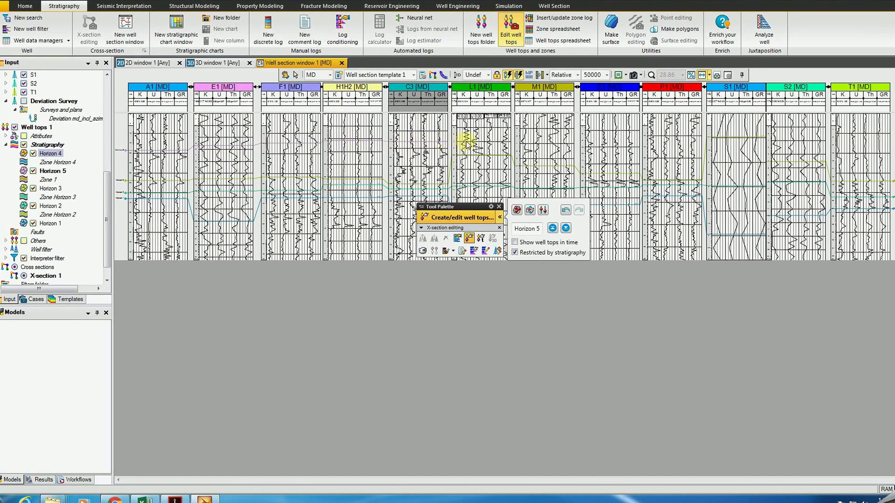
# Continue picking the Horizon 5 top across wells L1, M1, E2 and P1 above the Horizon 3 line.
pyautogui.click(479, 137)
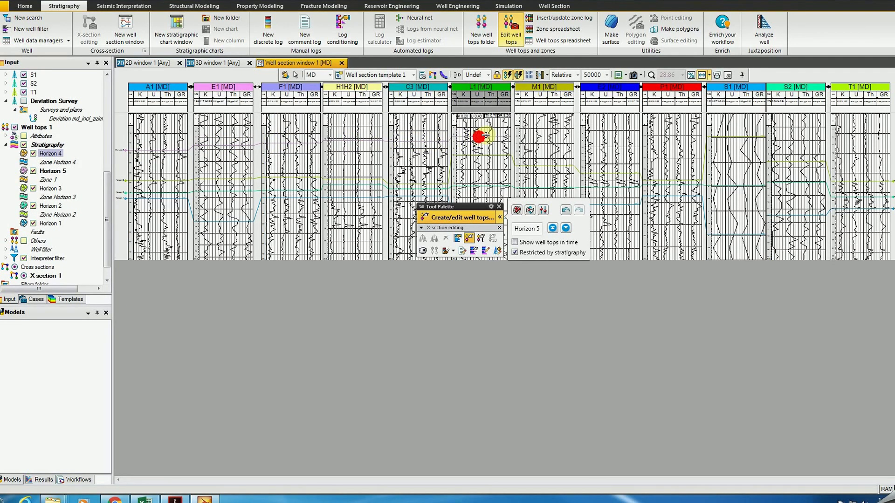
pyautogui.click(542, 136)
pyautogui.click(543, 139)
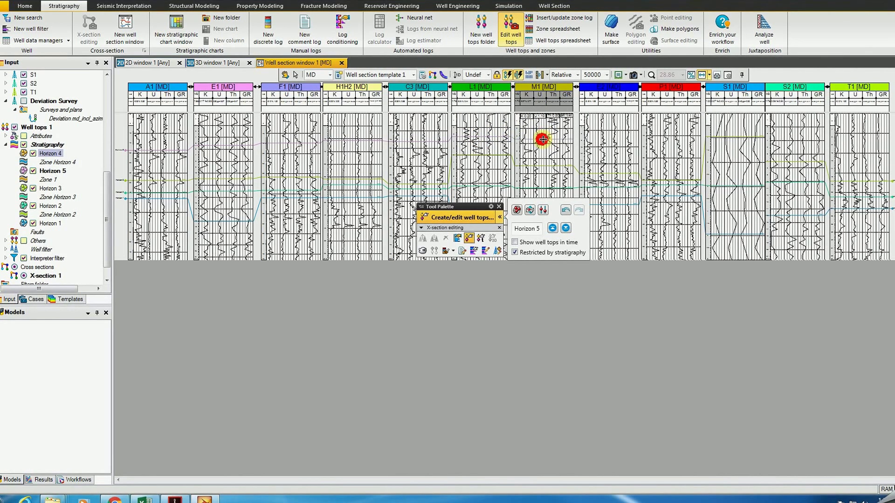
pyautogui.click(608, 141)
pyautogui.click(656, 142)
# Place the Horizon 5 top in well S1, overriding the stratigraphy check, and turn off the restriction of well tops by stratigraphy.
pyautogui.click(721, 141)
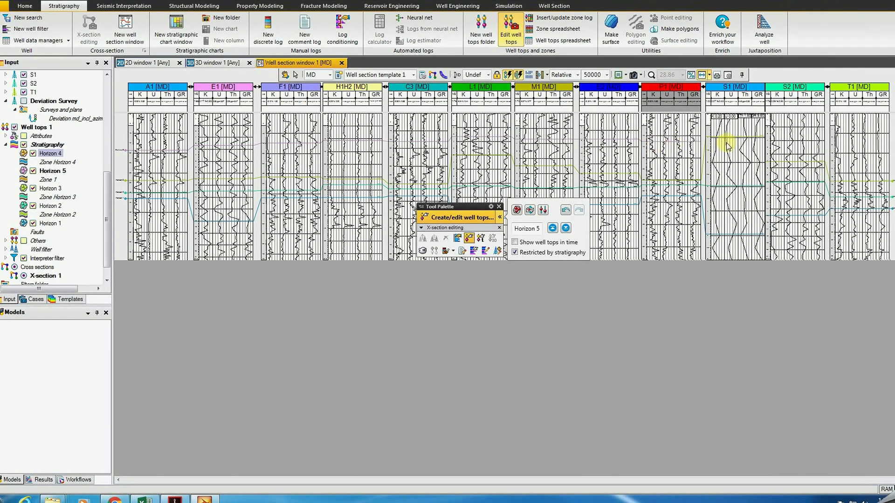
pyautogui.click(731, 144)
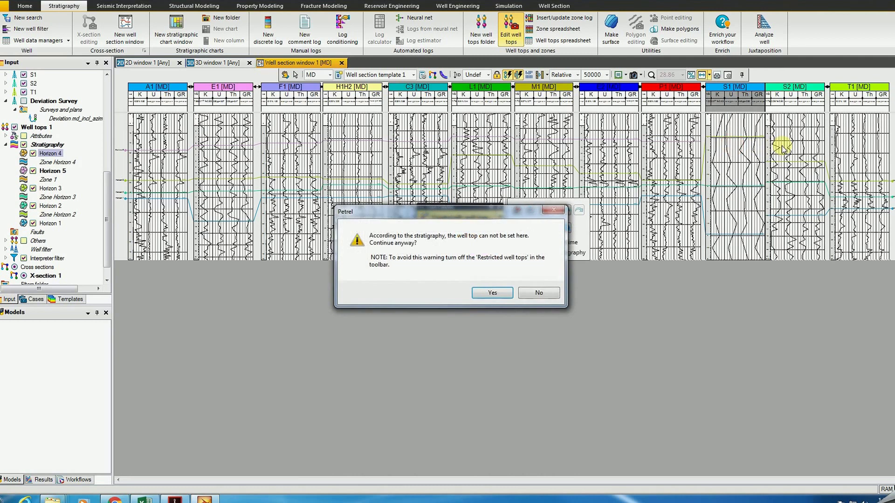
pyautogui.click(492, 292)
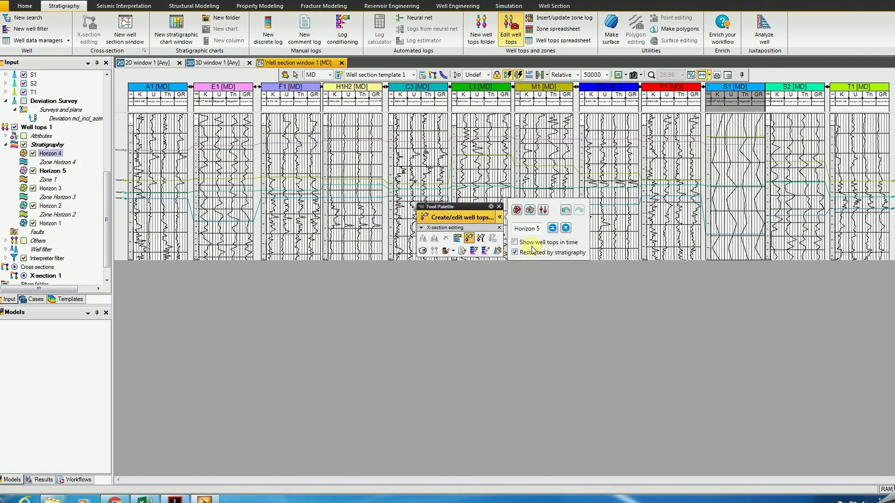
pyautogui.click(514, 252)
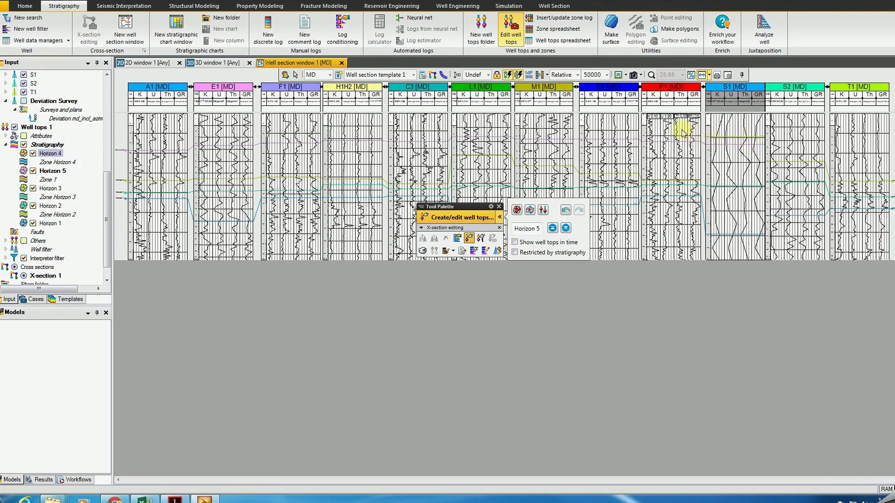
# Place the Horizon 5 top in wells S1, S2 and T1 and finish the well top editing.
pyautogui.click(721, 145)
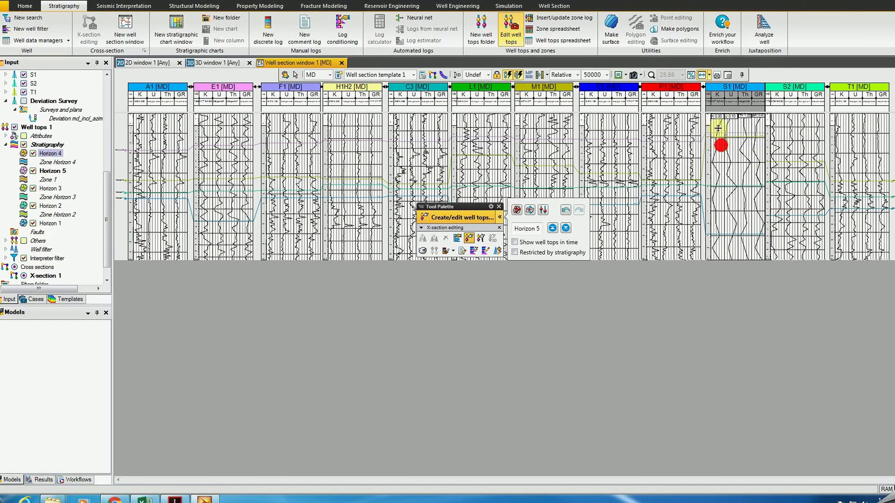
pyautogui.click(800, 130)
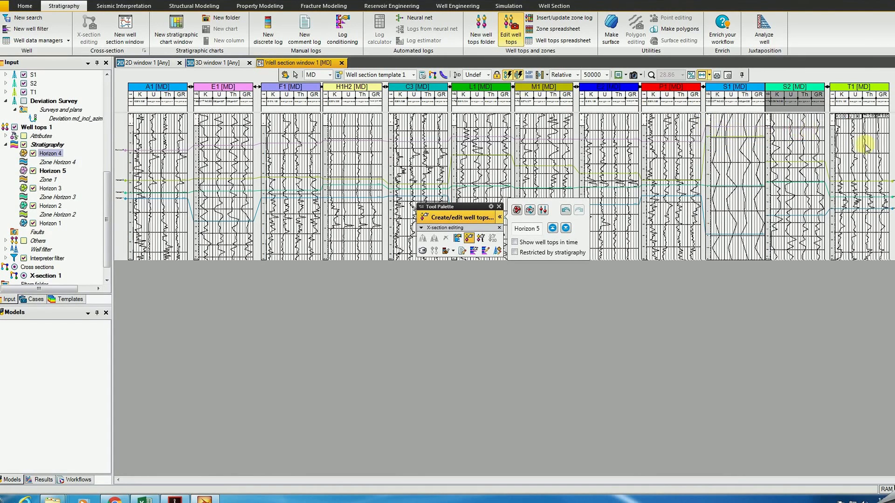
pyautogui.click(849, 163)
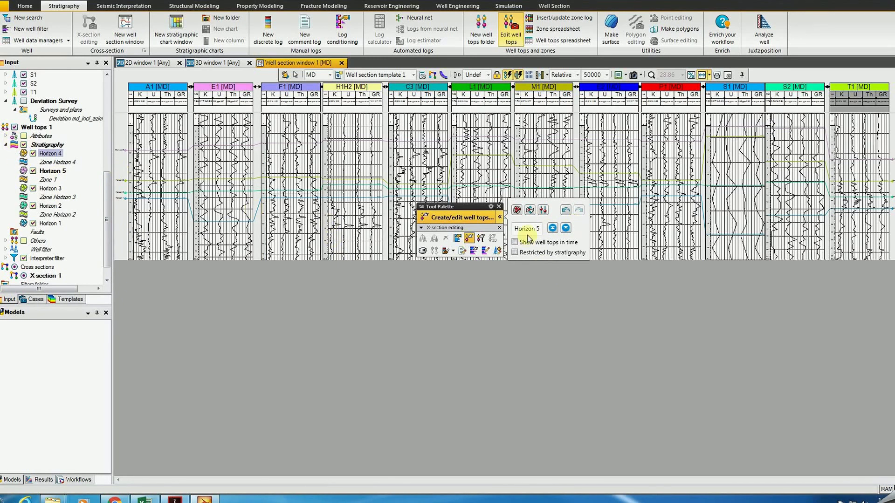
pyautogui.click(499, 207)
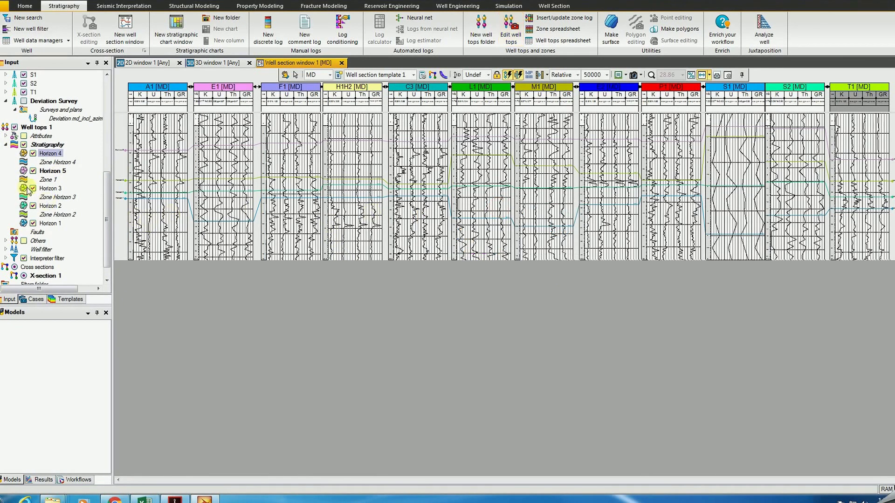
# Hide and show Horizons 4, 1, 2, 3 and 5 one by one to identify their lines in the well section.
pyautogui.click(34, 153)
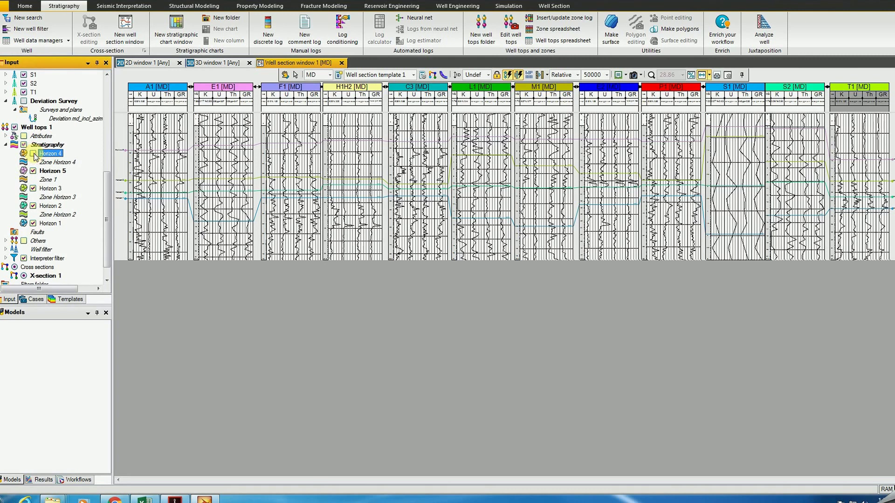
pyautogui.click(34, 154)
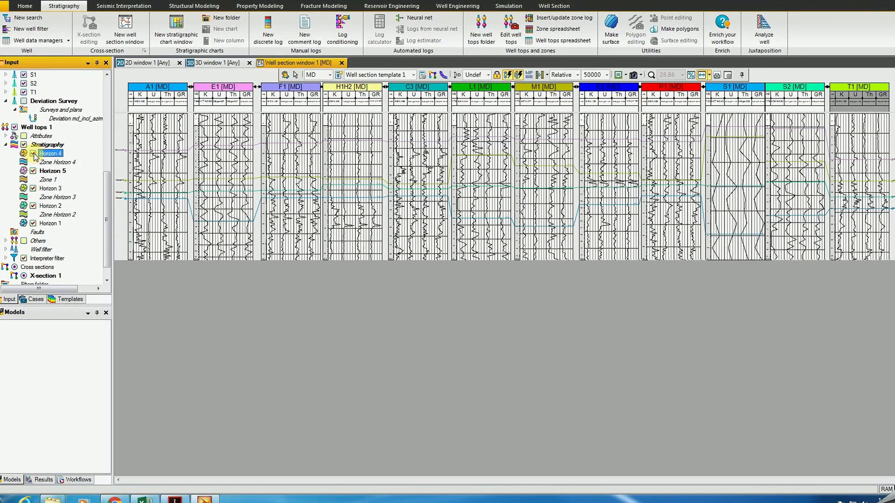
pyautogui.click(33, 223)
pyautogui.click(33, 224)
pyautogui.click(33, 206)
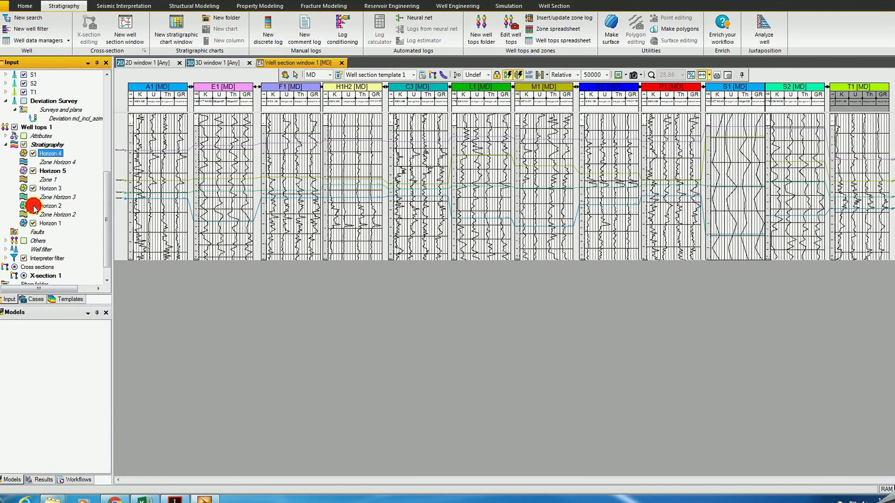
pyautogui.click(33, 188)
pyautogui.click(33, 188)
pyautogui.click(33, 171)
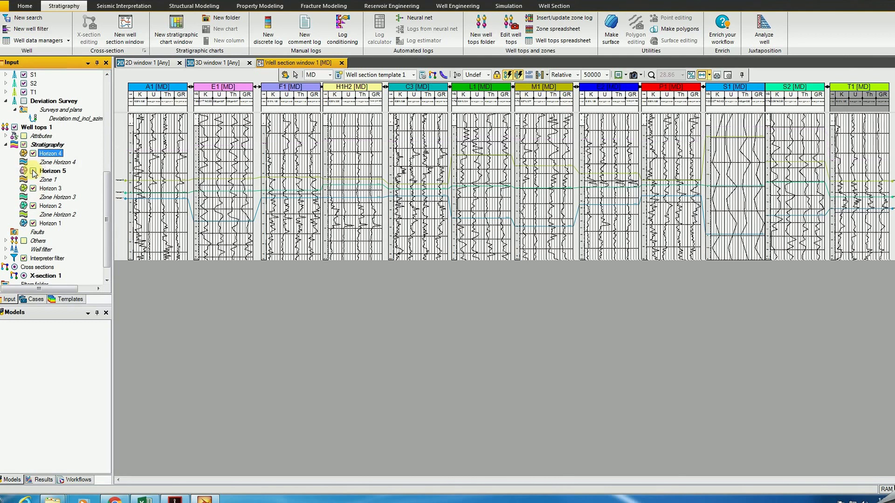
pyautogui.click(33, 171)
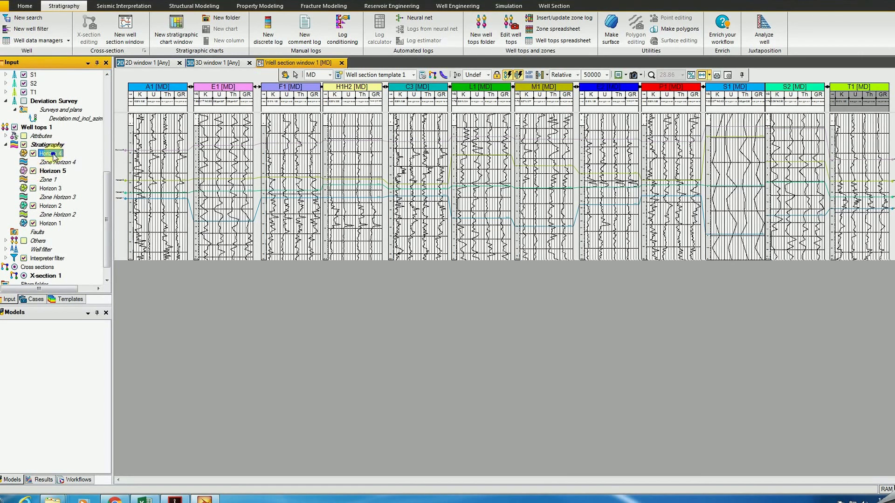
# Delete Horizon 4 from the stratigraphy of Well tops 1.
pyautogui.rightClick(54, 156)
pyautogui.moveTo(84, 214)
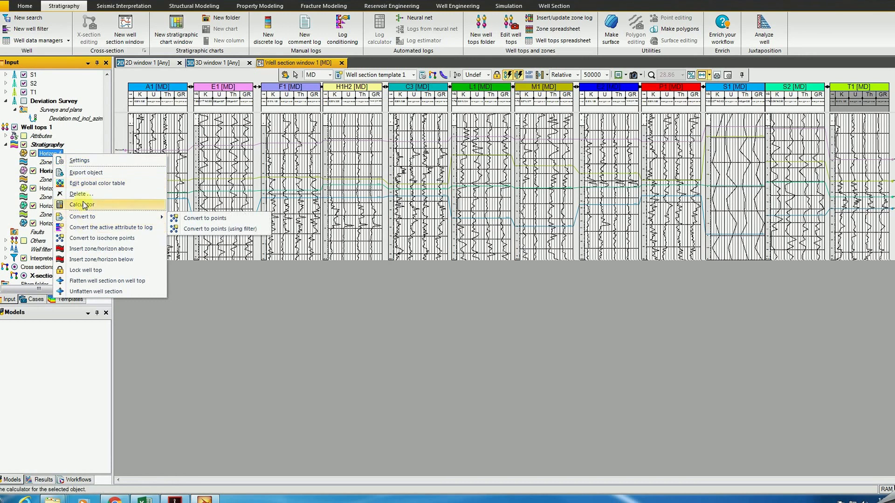
pyautogui.click(79, 193)
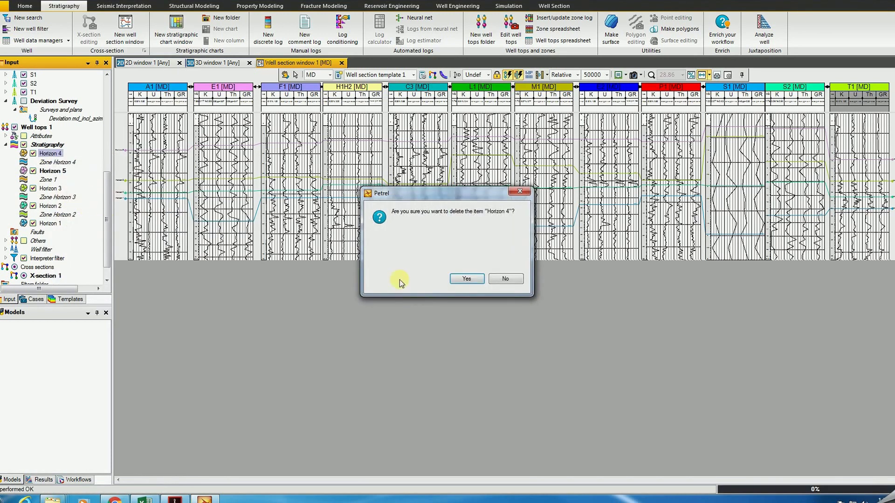
pyautogui.click(470, 279)
pyautogui.click(60, 157)
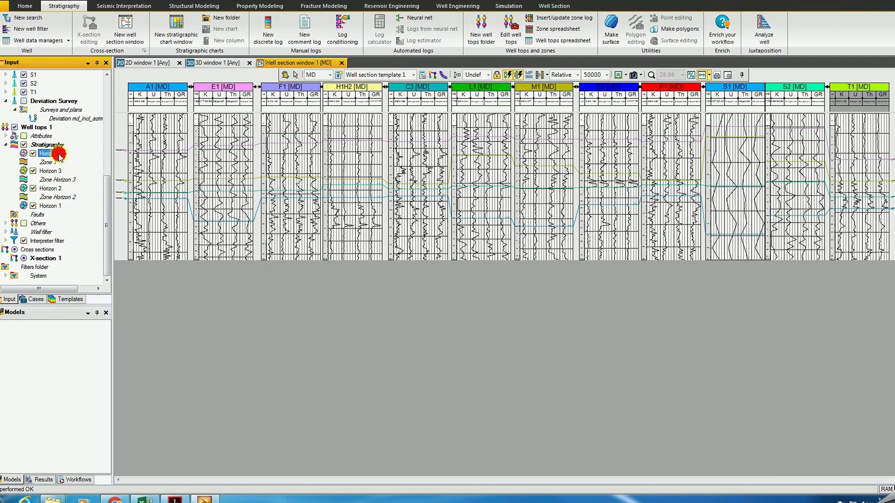
pyautogui.rightClick(64, 155)
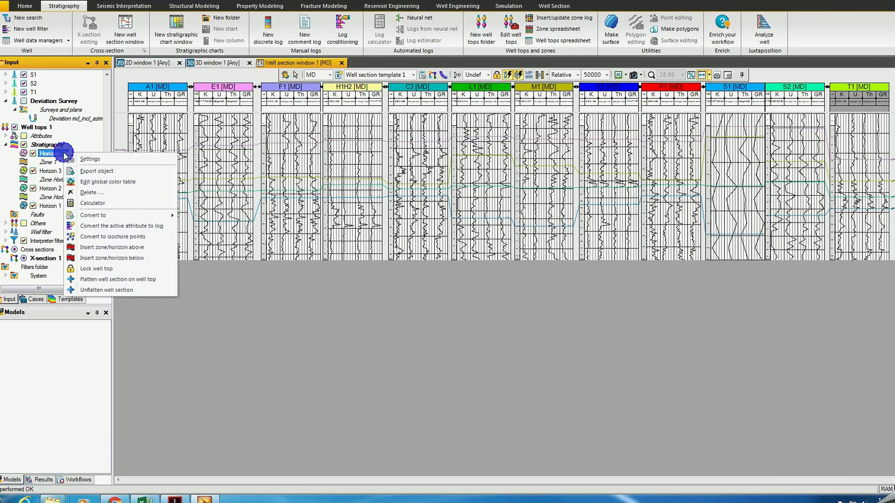
pyautogui.moveTo(94, 222)
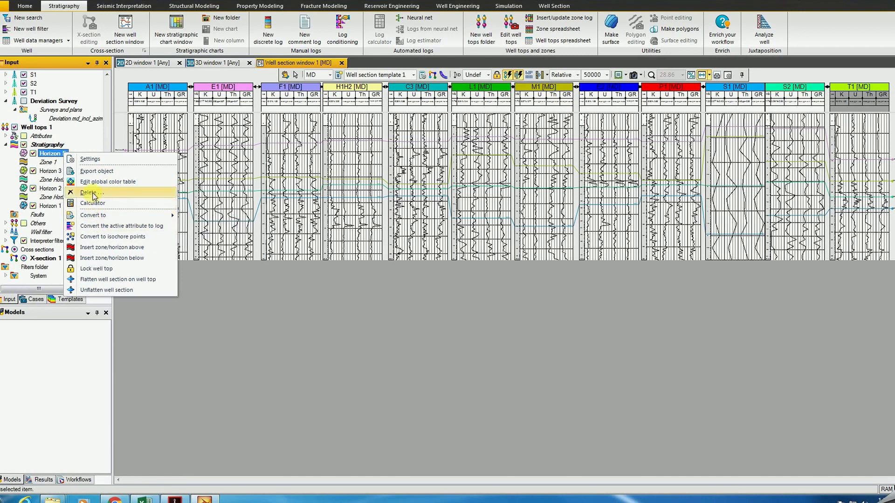
pyautogui.click(9, 170)
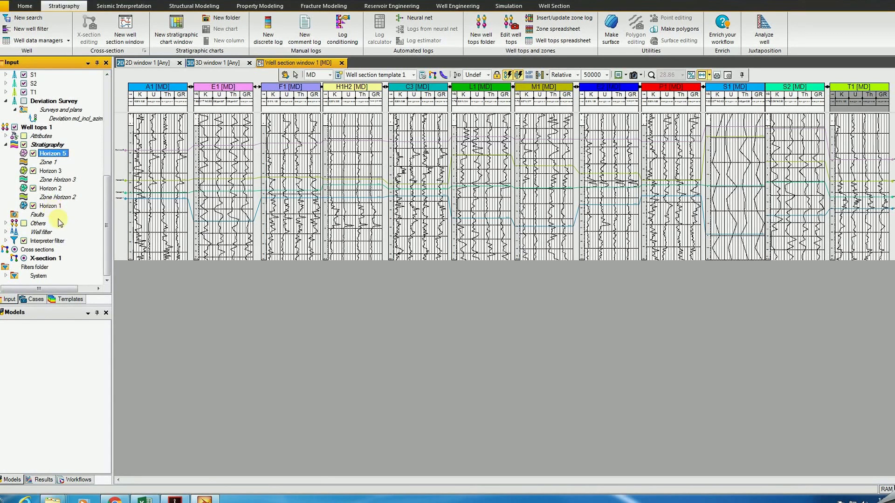
# Start making a surface with the Horizon 1 well tops as main input and name the result Surface1.
pyautogui.click(50, 205)
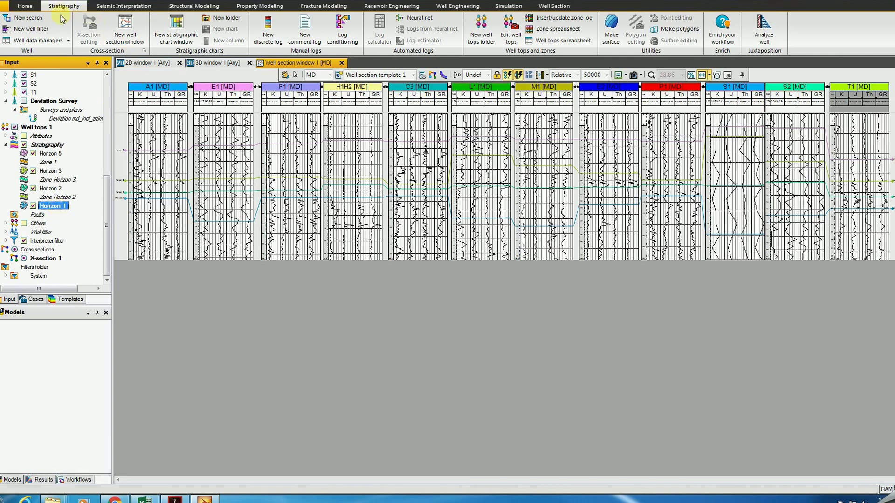
pyautogui.click(24, 5)
pyautogui.click(64, 6)
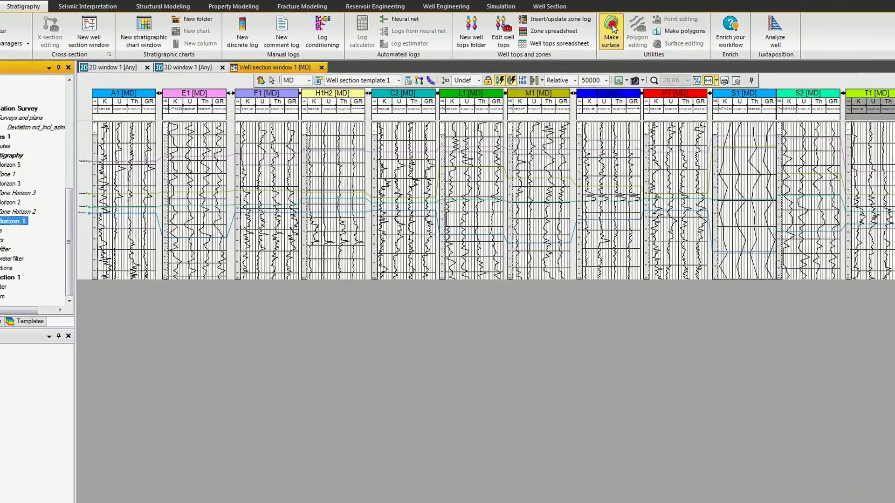
pyautogui.click(610, 29)
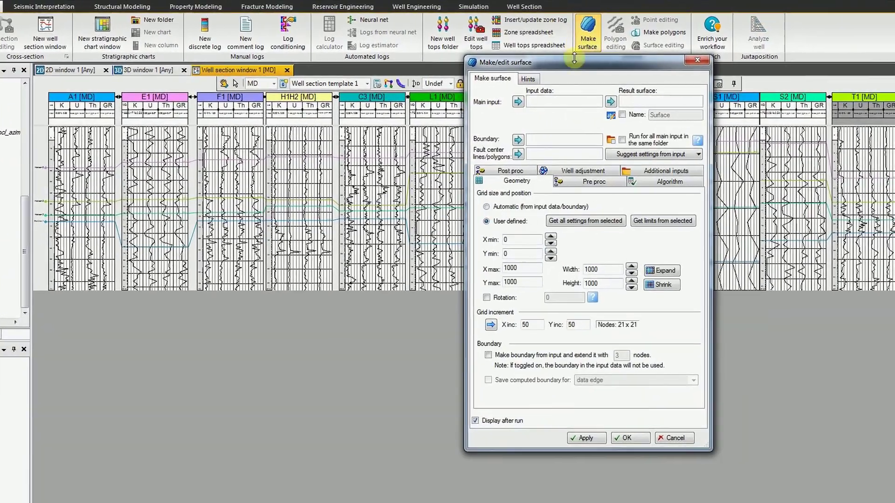
pyautogui.moveTo(574, 58); pyautogui.dragTo(373, 71)
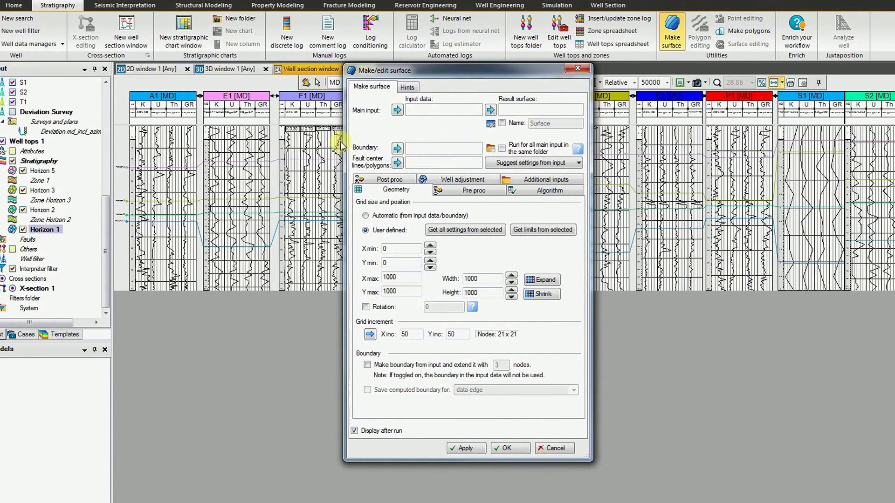
pyautogui.click(397, 111)
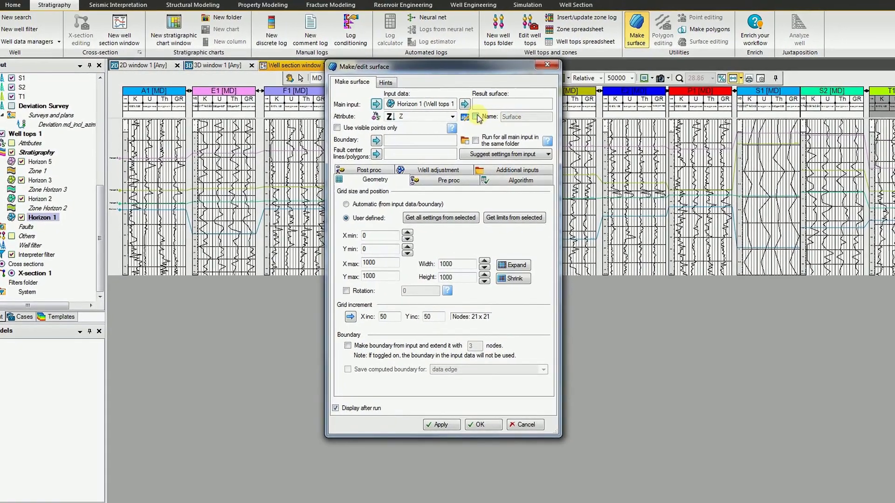
pyautogui.click(493, 121)
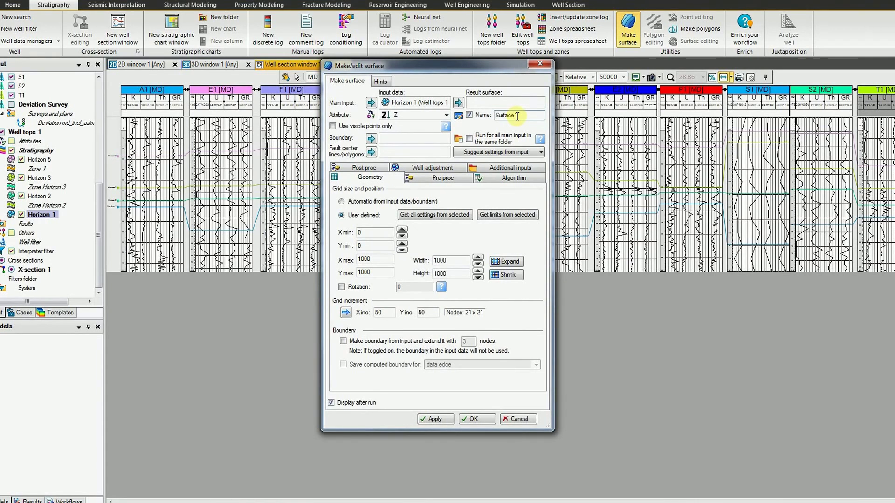
# Use the suggested settings for well tops/points (high density), make the grid geometry automatic from input data, and generate Surface1.
pyautogui.click(541, 153)
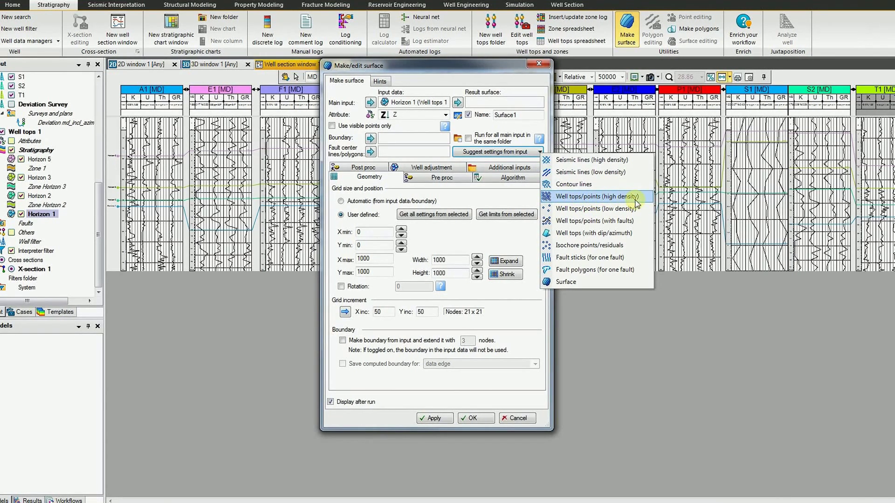
pyautogui.click(568, 197)
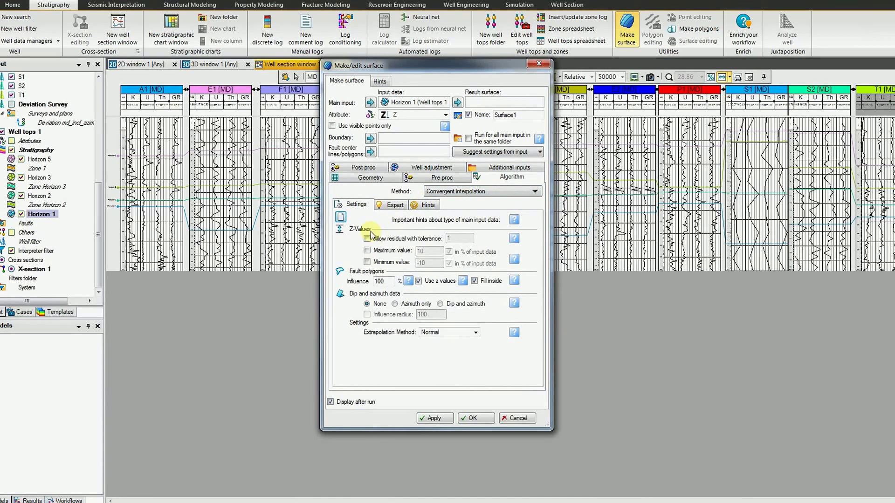
pyautogui.click(370, 177)
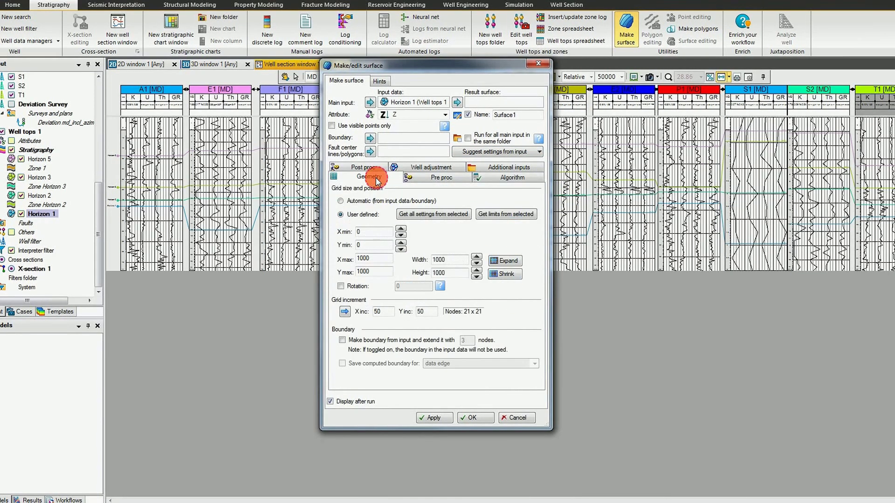
pyautogui.click(342, 202)
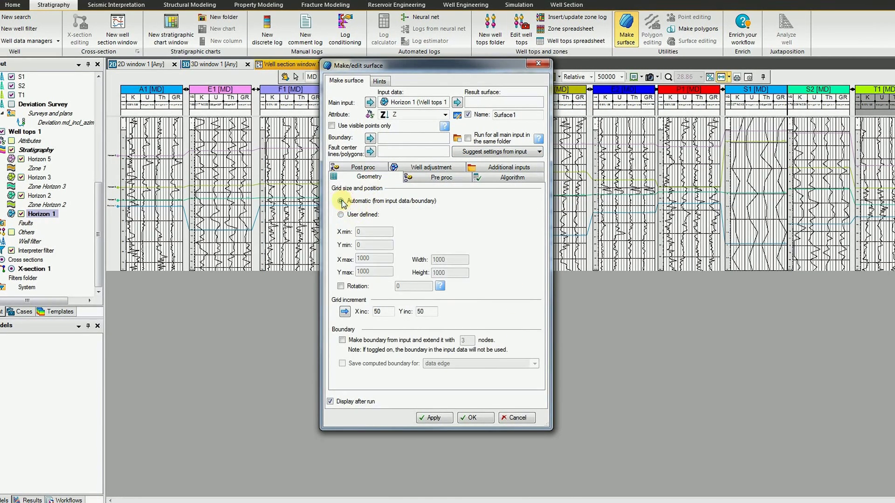
pyautogui.click(434, 418)
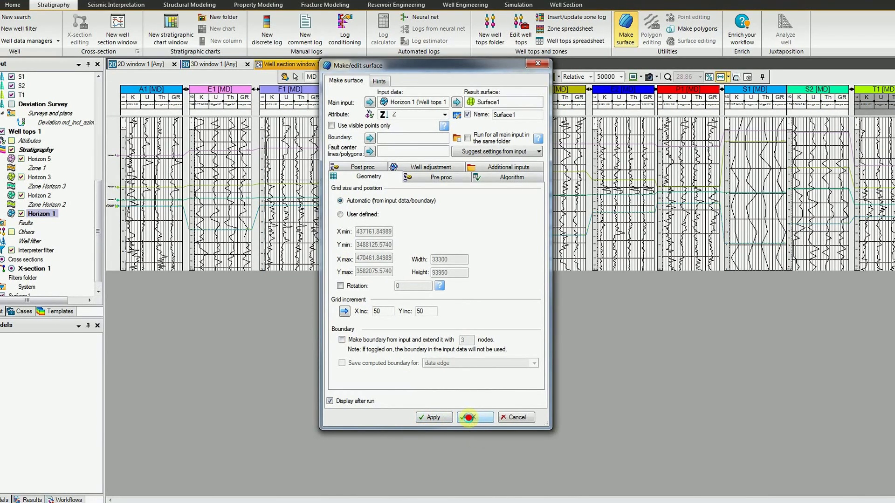
pyautogui.click(469, 417)
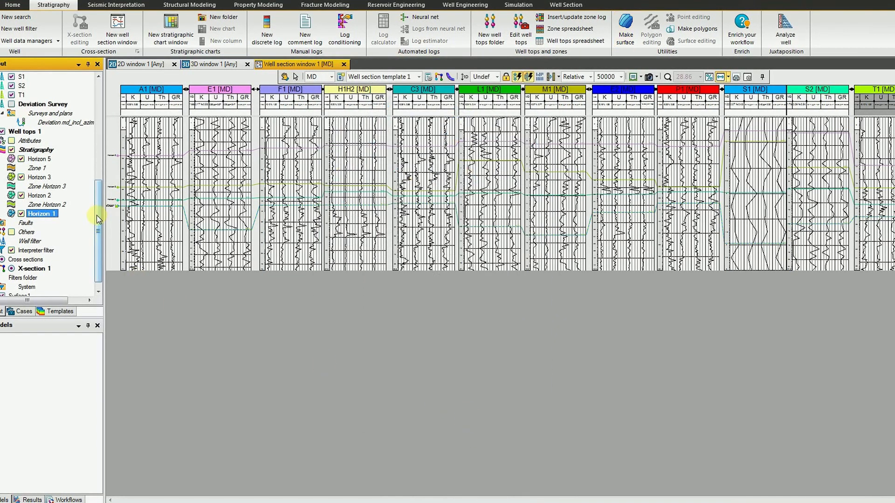
# Display Surface1 together with the wells in 3D window 1.
pyautogui.moveTo(96, 213); pyautogui.dragTo(98, 261)
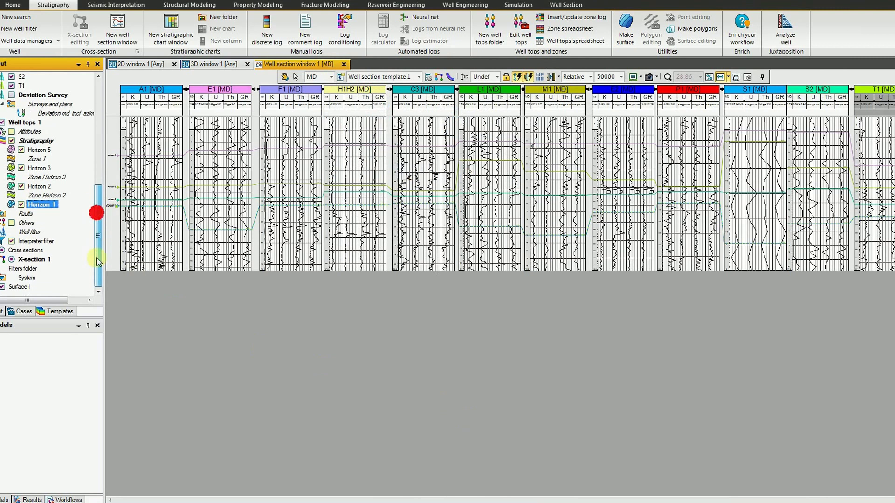
pyautogui.click(22, 288)
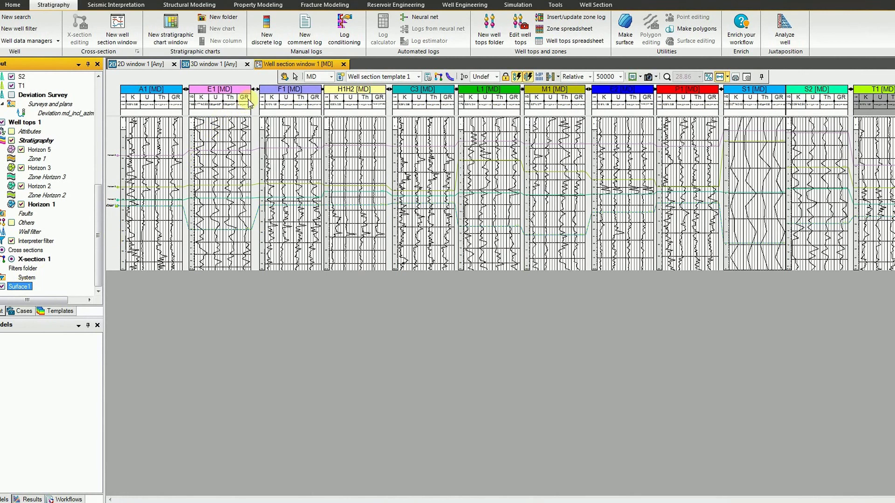
pyautogui.click(221, 64)
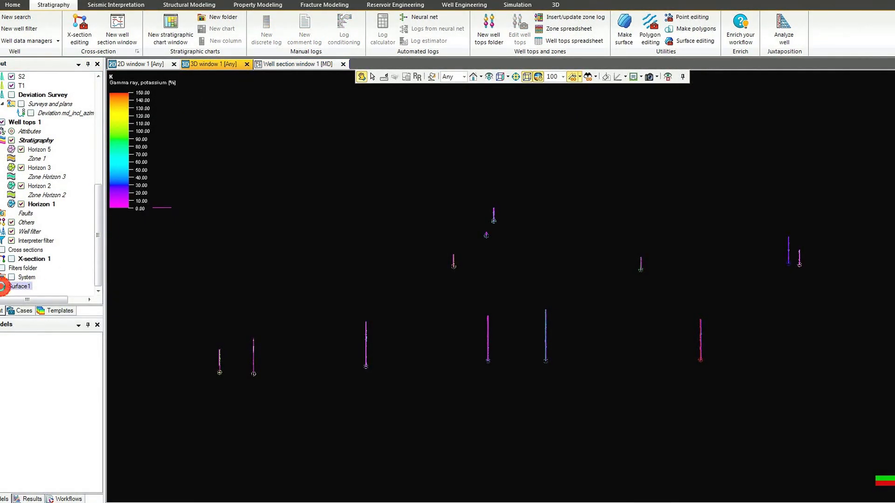
pyautogui.click(3, 286)
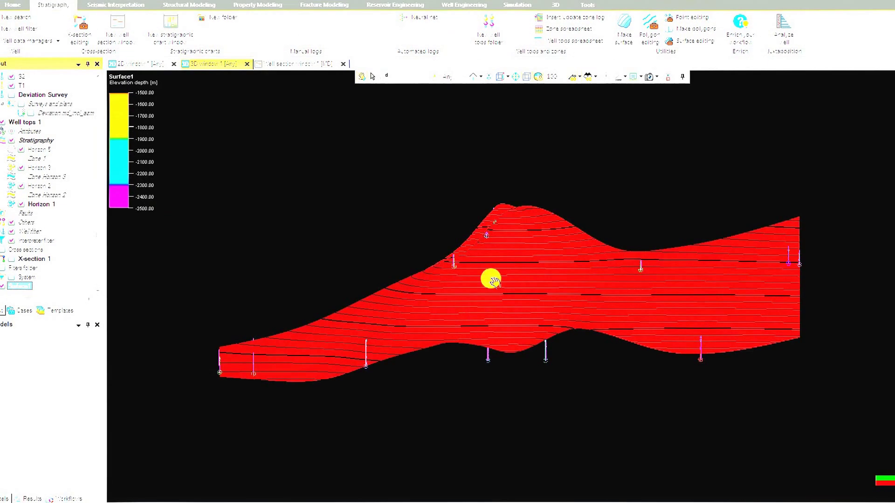
# Add the coordinate axis box around Surface1 in the 3D window and inspect the surface's shape.
pyautogui.moveTo(599, 306); pyautogui.dragTo(712, 302)
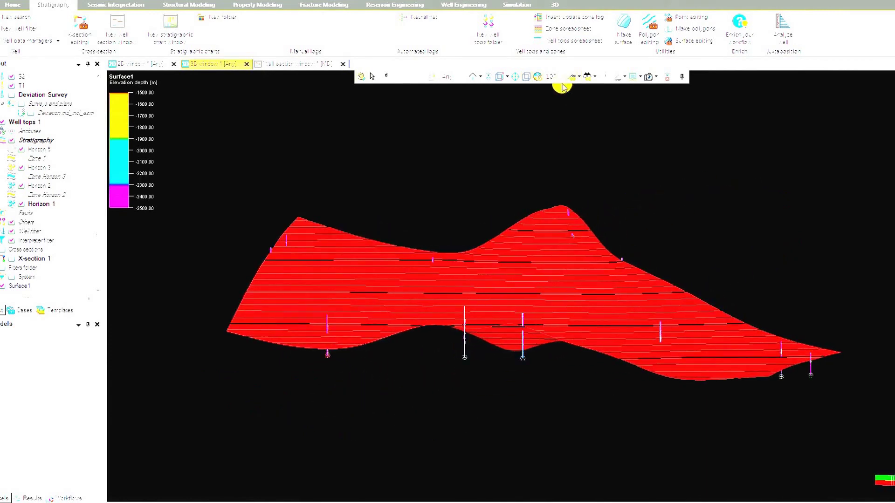
pyautogui.click(624, 76)
pyautogui.click(627, 88)
pyautogui.moveTo(592, 279); pyautogui.dragTo(551, 286)
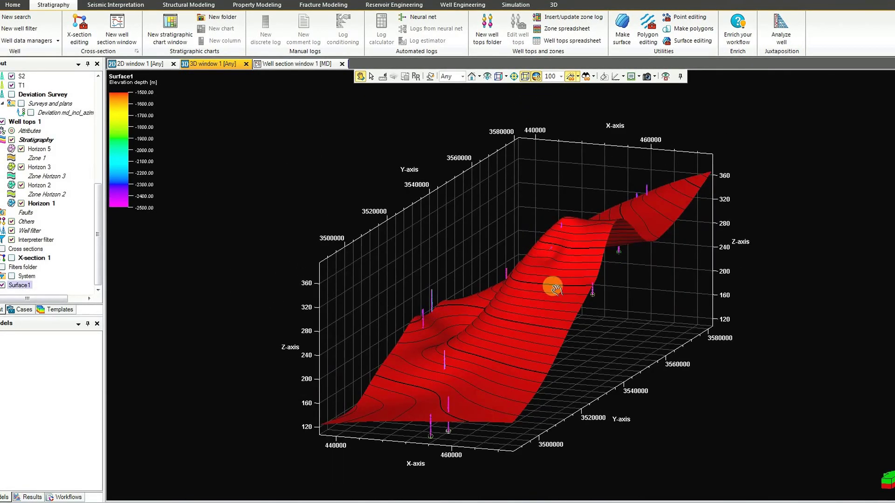
# Set the vertical exaggeration of the 3D window to 50 and inspect Surface1 from the side.
pyautogui.click(561, 77)
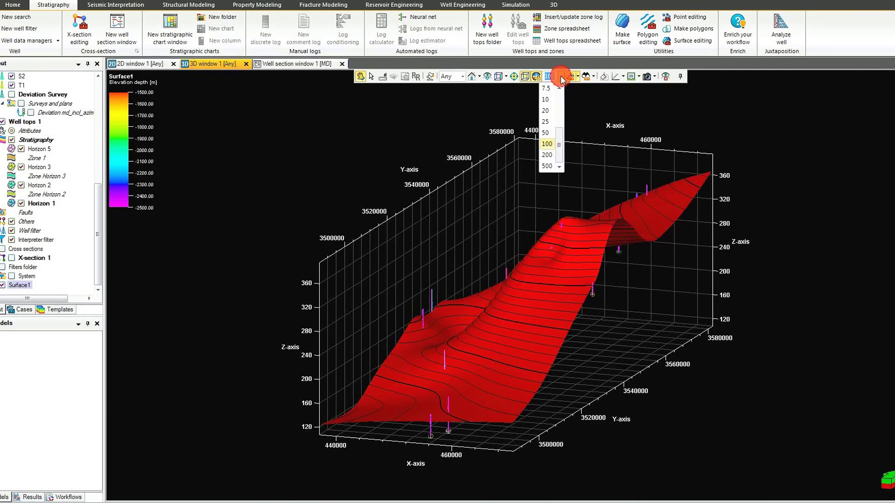
pyautogui.click(546, 132)
pyautogui.moveTo(605, 265); pyautogui.dragTo(386, 282)
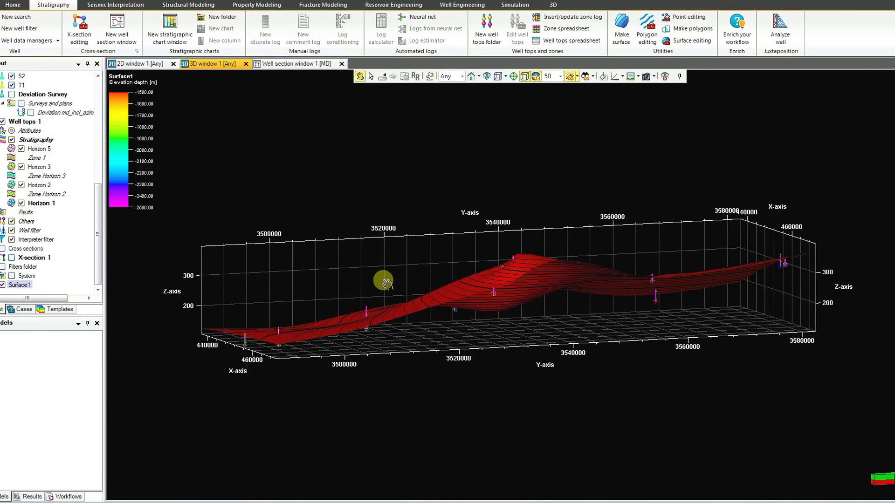
# Remove the coordinate axis box from around Surface1 in the 3D window and inspect the surface from above.
pyautogui.click(623, 78)
pyautogui.click(627, 86)
pyautogui.moveTo(519, 250); pyautogui.dragTo(478, 307)
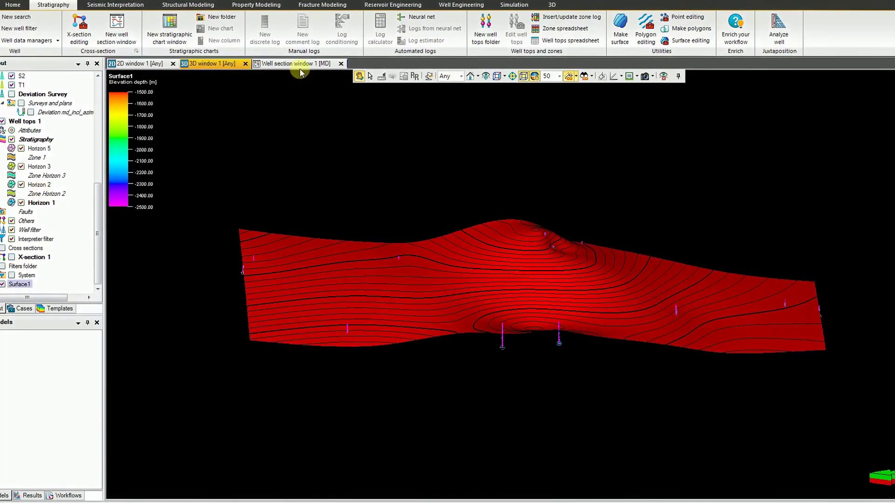
# Start Make surface from the well section window and set the Horizon 2 well tops as the main input.
pyautogui.click(295, 65)
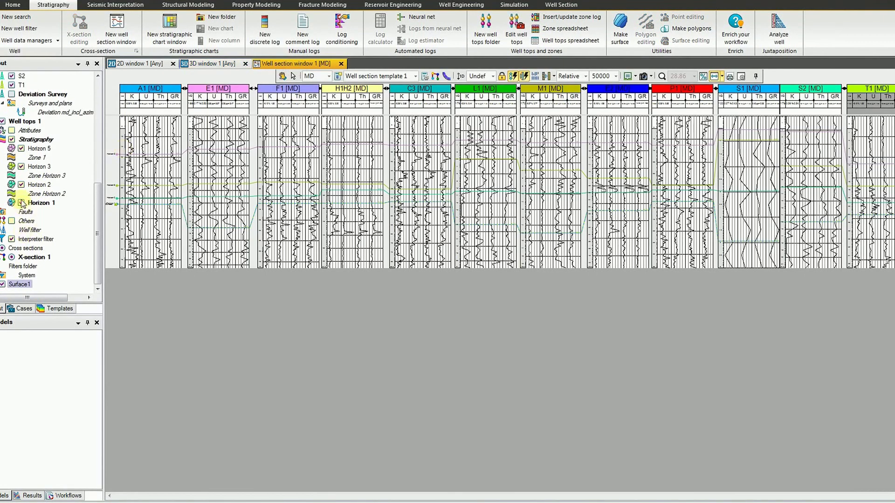
pyautogui.click(41, 184)
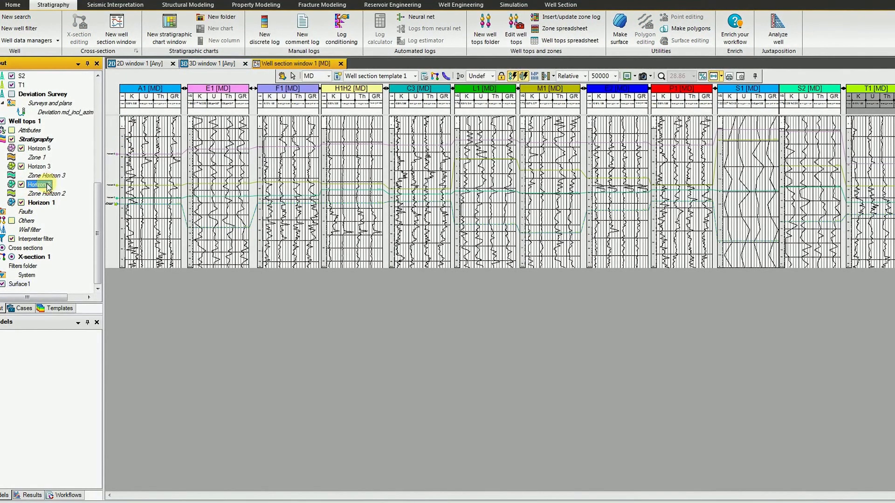
pyautogui.click(617, 28)
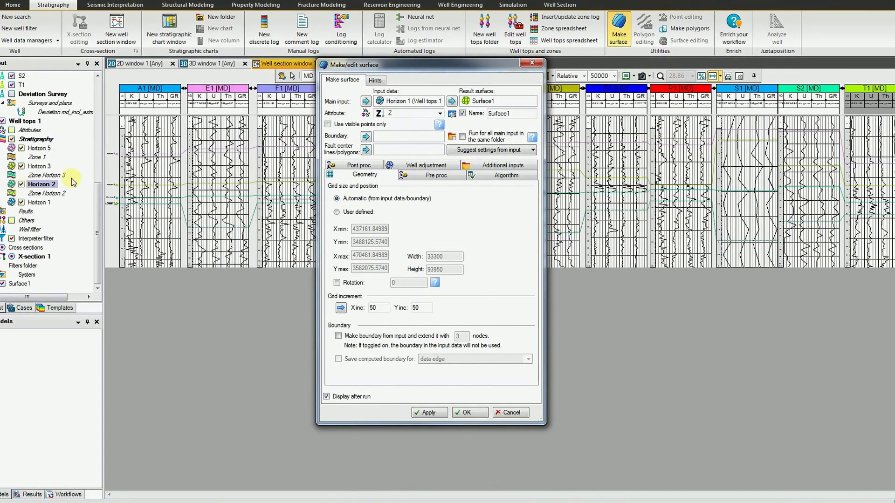
pyautogui.click(365, 101)
# Clear Surface1 as the result surface without resetting the dialog settings, and name the new result Surface2.
pyautogui.click(496, 101)
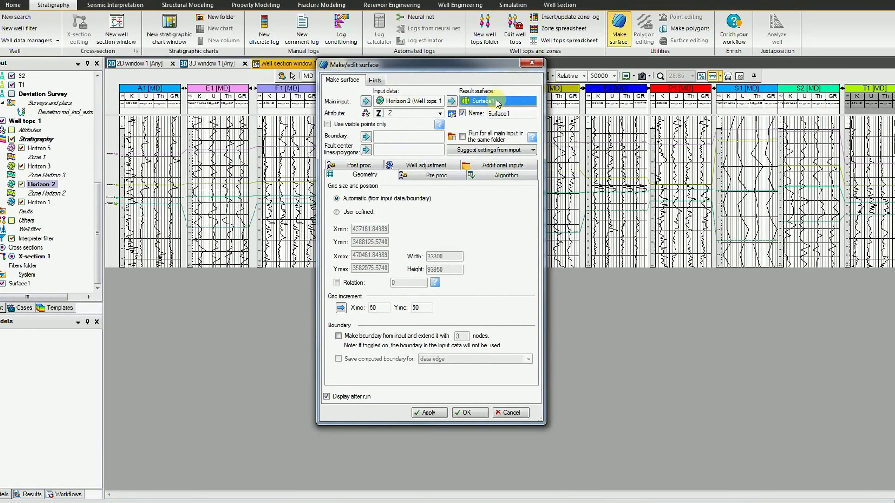
pyautogui.press('Delete')
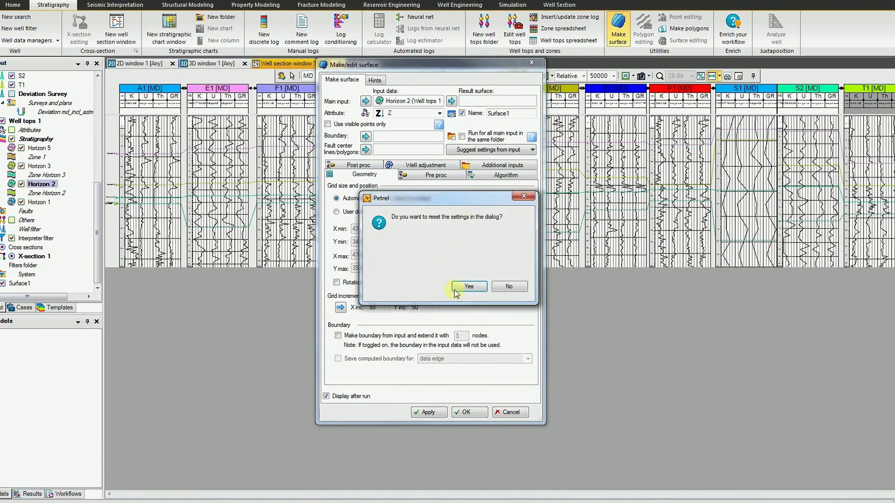
pyautogui.click(510, 286)
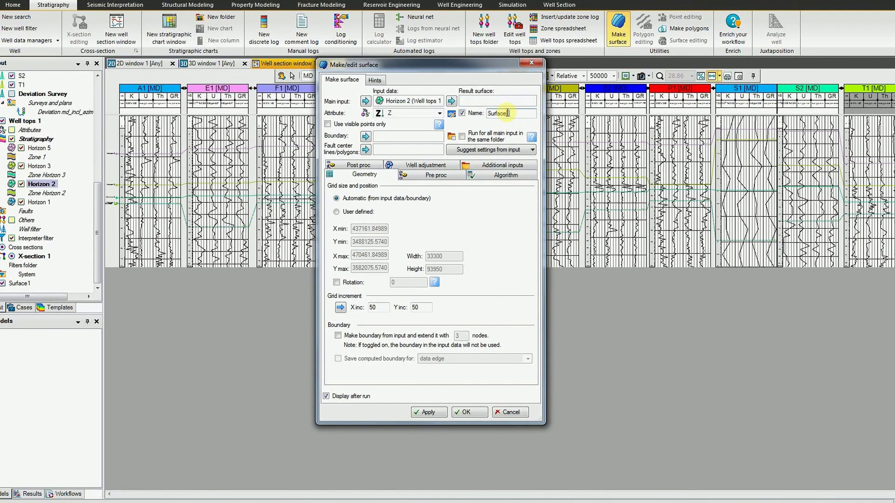
pyautogui.write('2')
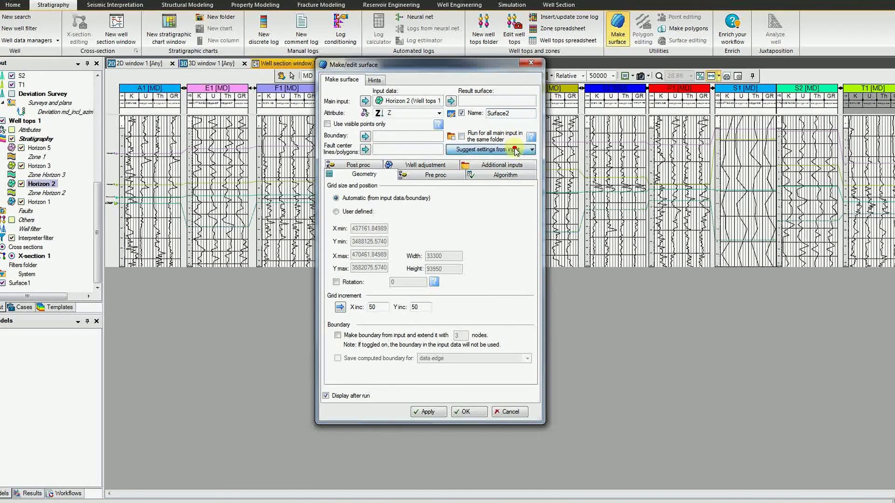
# Use the suggested settings for the input, check that grid geometry is automatic from input data, and generate Surface2.
pyautogui.click(516, 152)
pyautogui.click(534, 192)
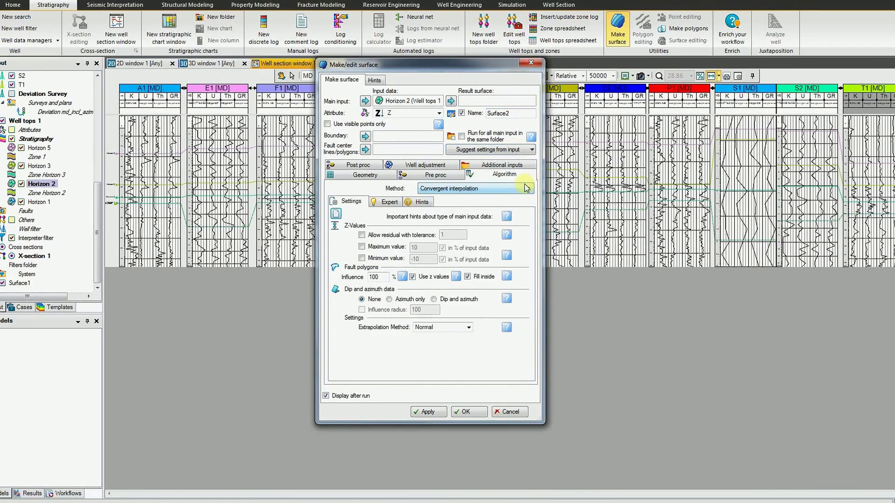
pyautogui.click(368, 175)
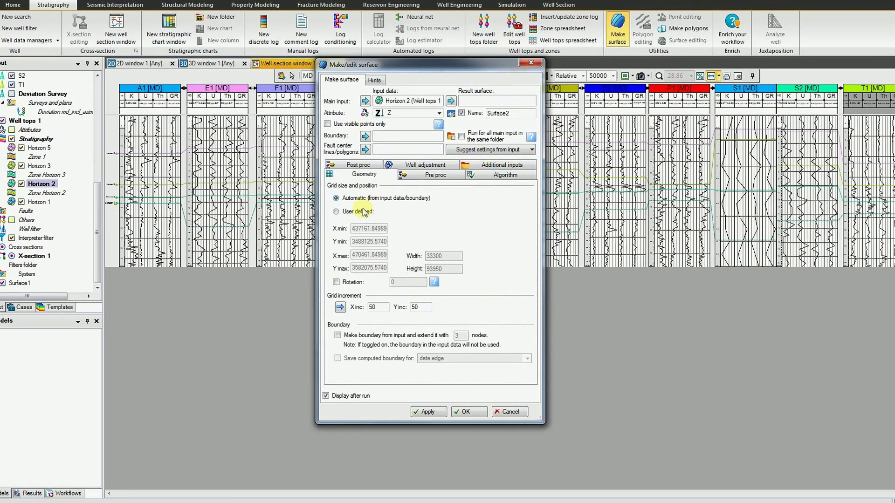
pyautogui.click(428, 412)
pyautogui.click(466, 411)
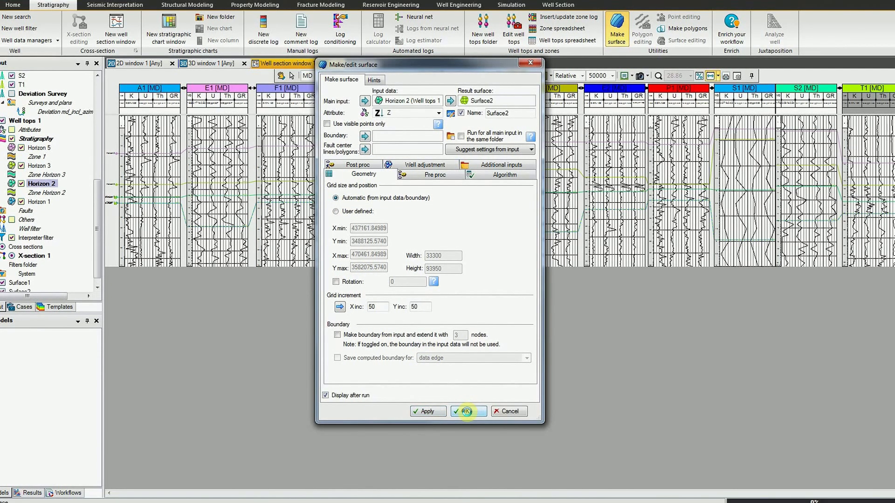
# Hide Surface1 and display Surface2 in 3D window 1, viewing its shape from above.
pyautogui.moveTo(96, 231); pyautogui.dragTo(95, 236)
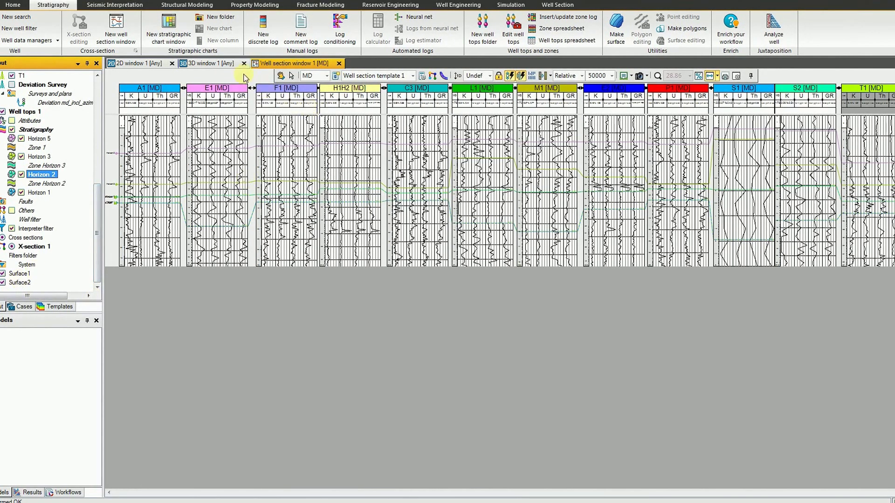
pyautogui.click(224, 64)
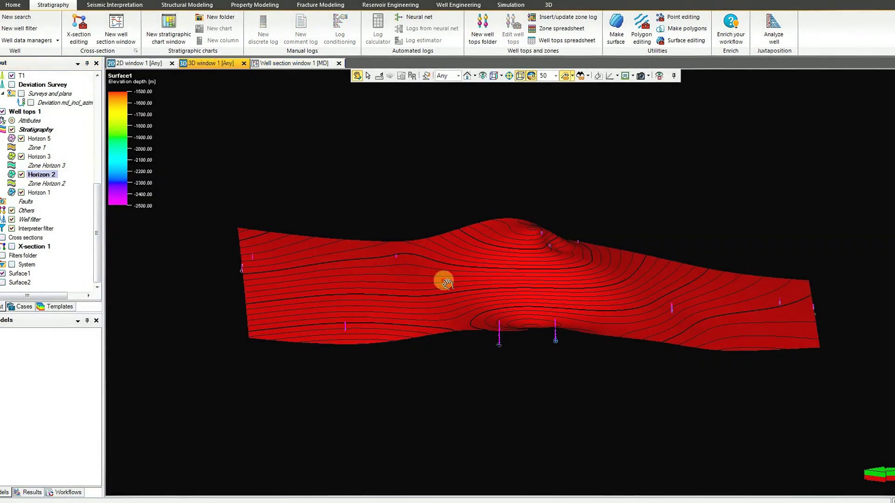
pyautogui.moveTo(443, 280); pyautogui.dragTo(452, 241)
pyautogui.click(3, 274)
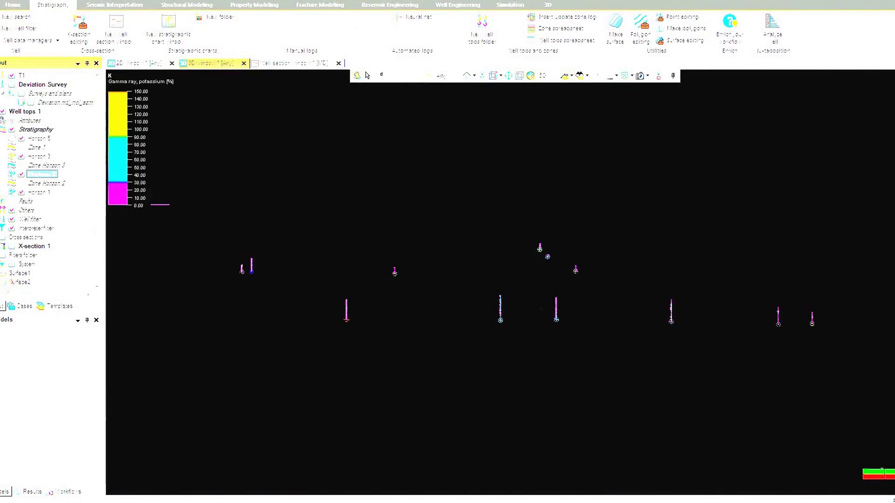
pyautogui.click(3, 282)
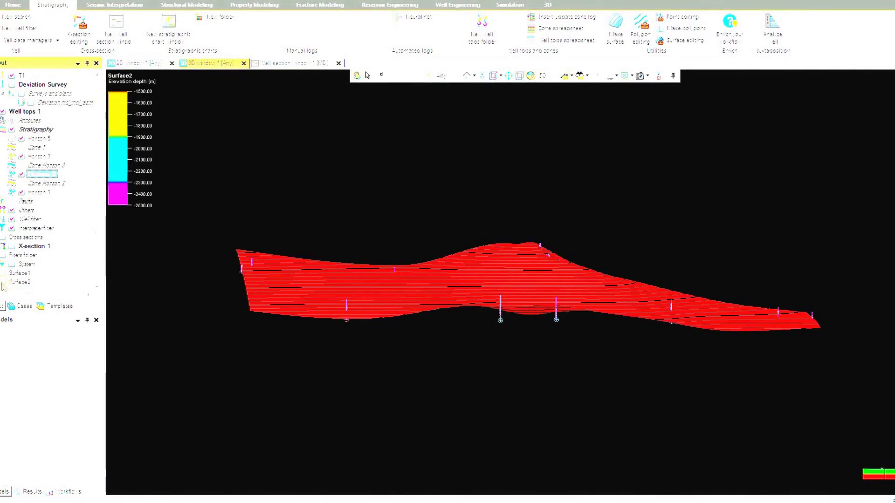
pyautogui.moveTo(416, 292); pyautogui.dragTo(445, 343)
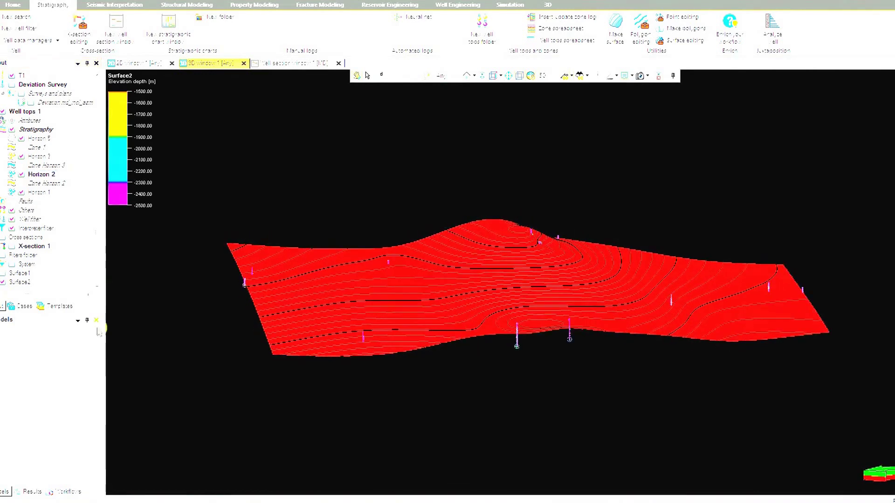
# Give Surface2 a local color table with yellow as the color of its maximum limit.
pyautogui.rightClick(15, 283)
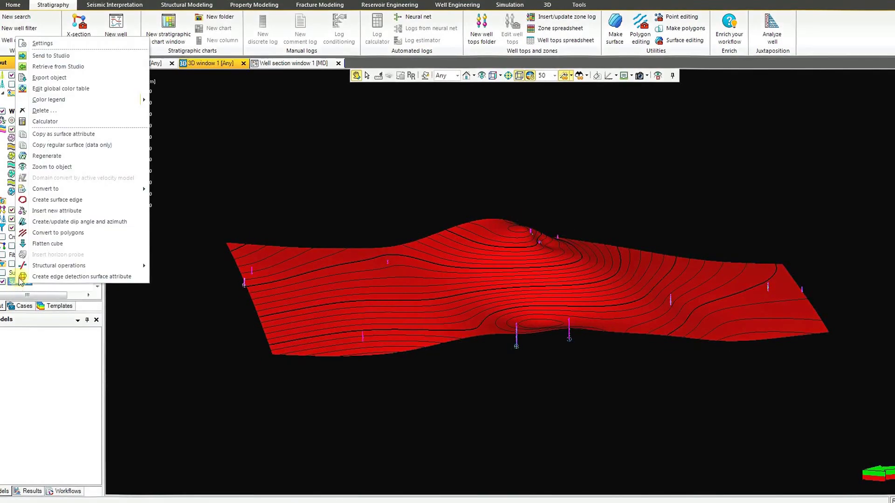
pyautogui.click(41, 43)
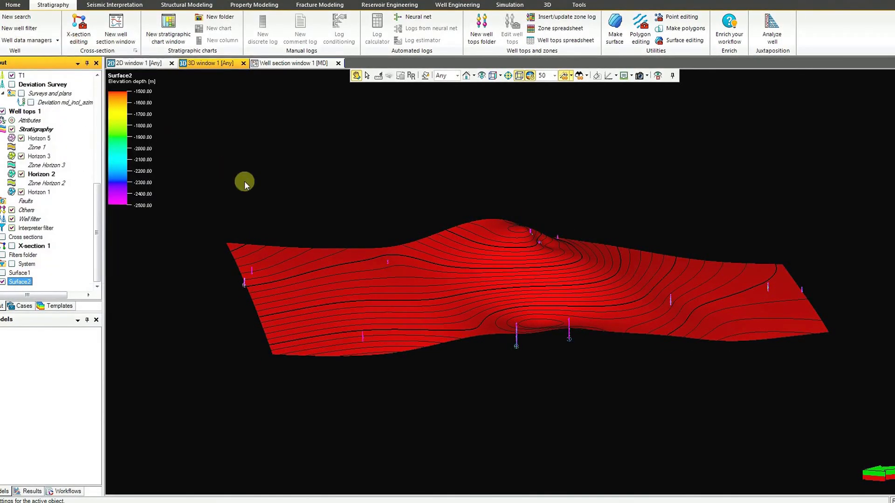
pyautogui.click(217, 83)
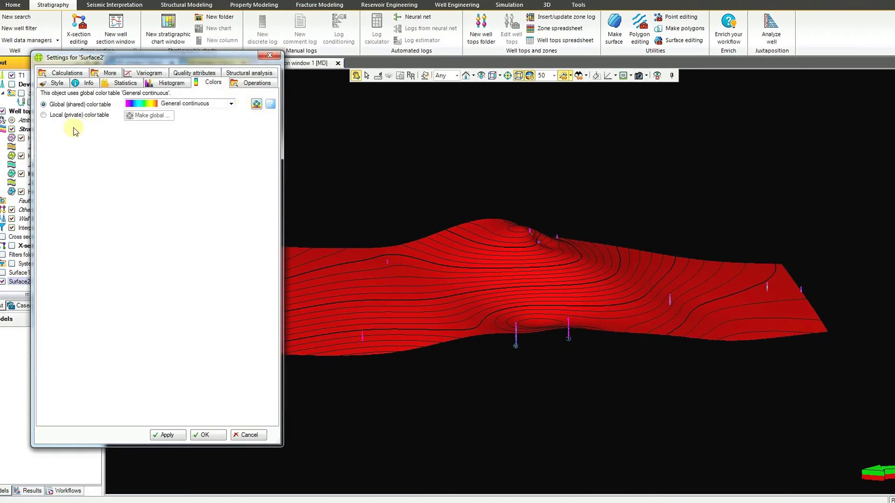
pyautogui.click(43, 114)
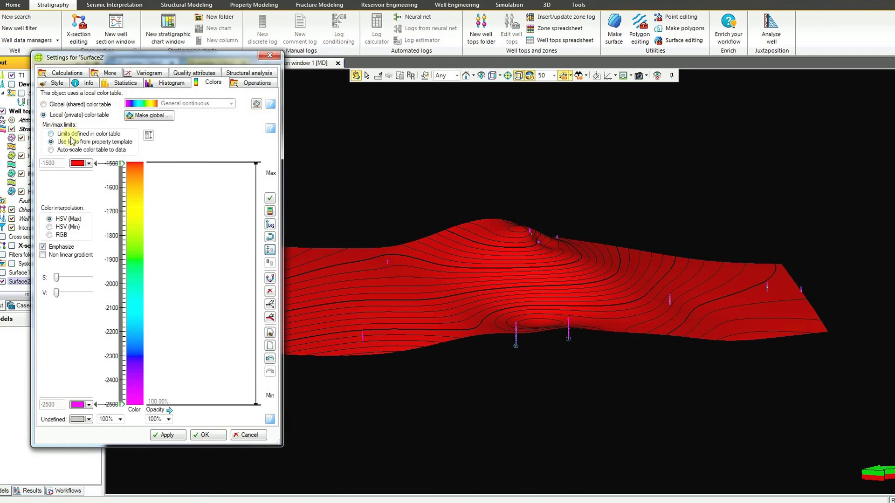
pyautogui.click(88, 163)
pyautogui.click(76, 185)
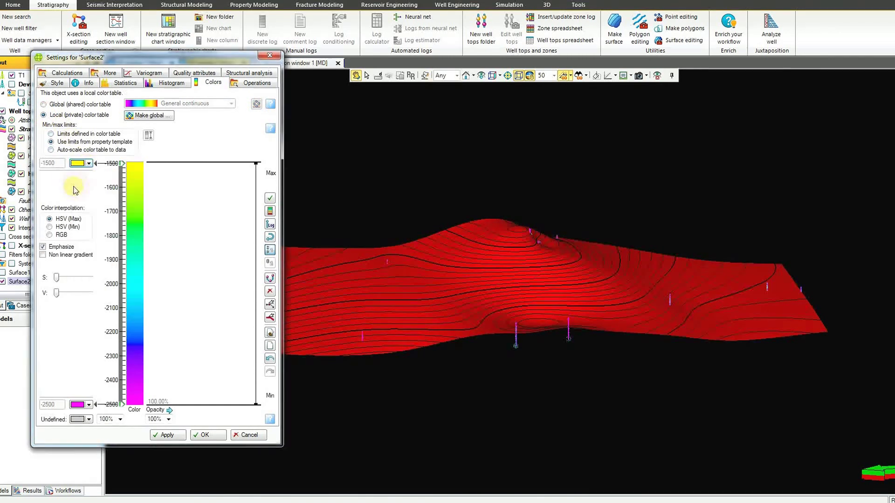
pyautogui.click(178, 435)
pyautogui.click(178, 435)
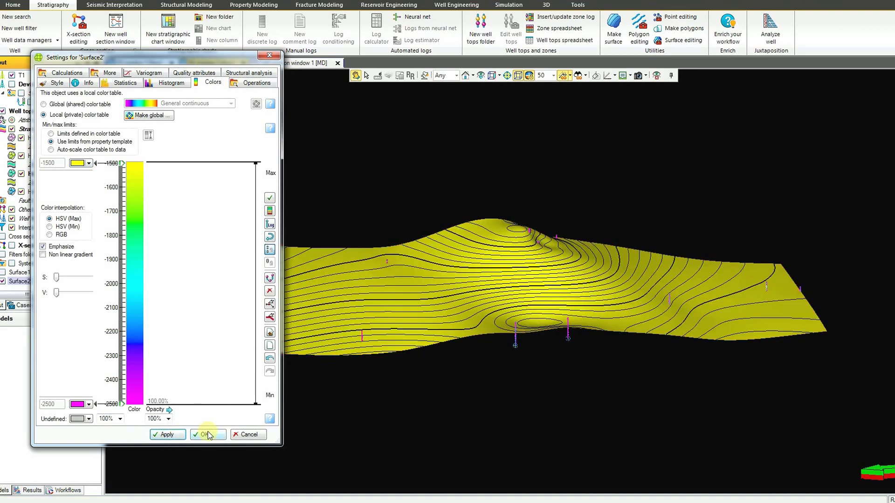
pyautogui.click(208, 435)
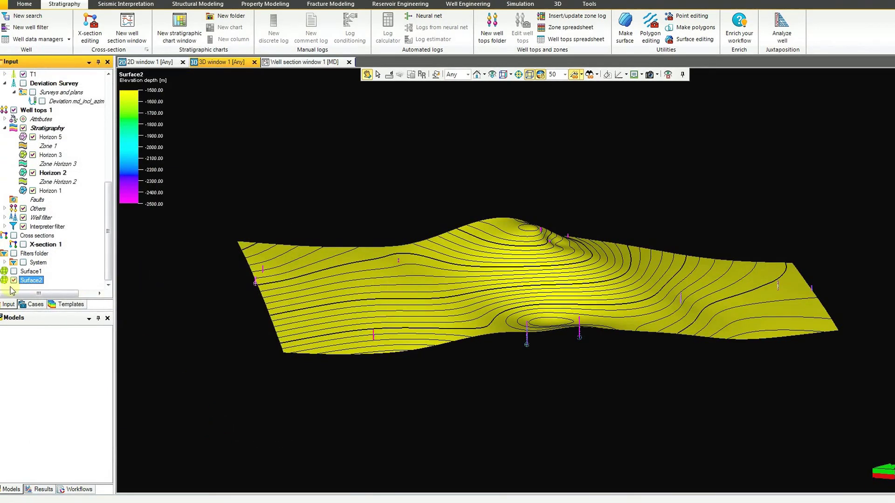
# Display Surface1 together with Surface2 in the 3D window and examine from several sides where the two surfaces overlap.
pyautogui.click(14, 272)
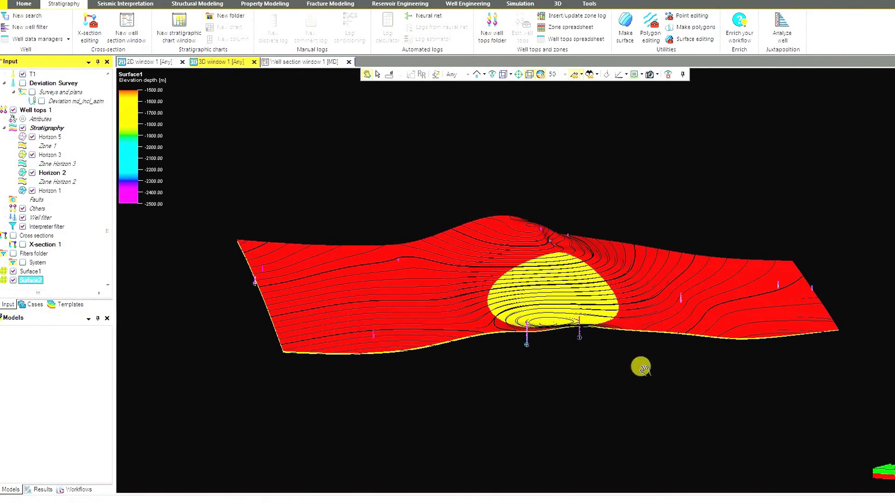
pyautogui.moveTo(606, 302); pyautogui.dragTo(463, 332)
pyautogui.moveTo(462, 331); pyautogui.dragTo(431, 412, button='right')
pyautogui.moveTo(426, 405); pyautogui.dragTo(455, 375)
pyautogui.scroll(2, 456, 394)
pyautogui.moveTo(456, 394); pyautogui.dragTo(457, 359, button='right')
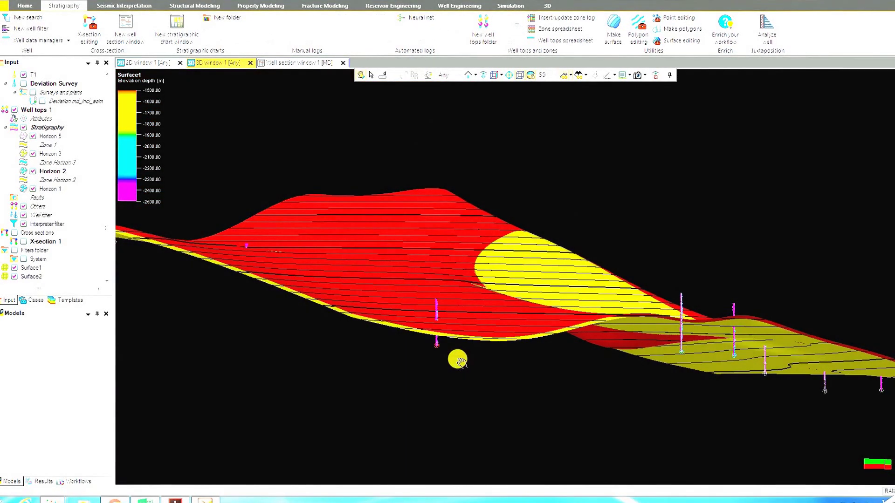
pyautogui.click(15, 269)
pyautogui.click(15, 268)
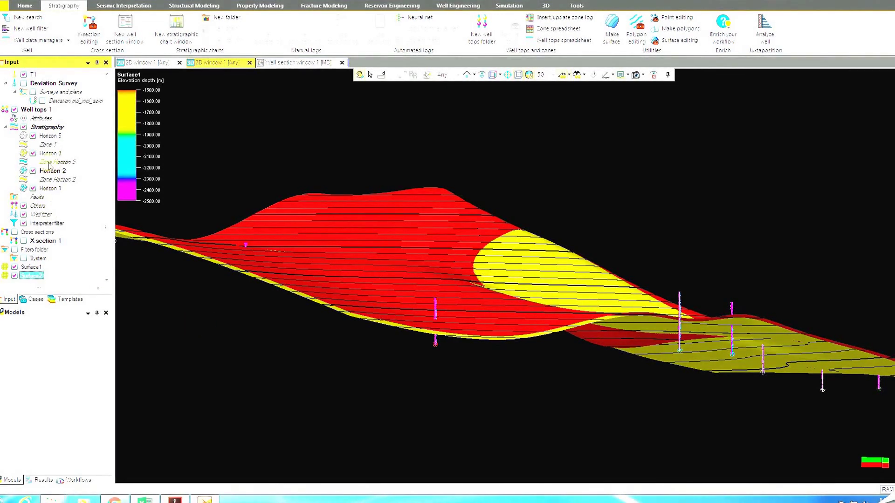
pyautogui.click(36, 266)
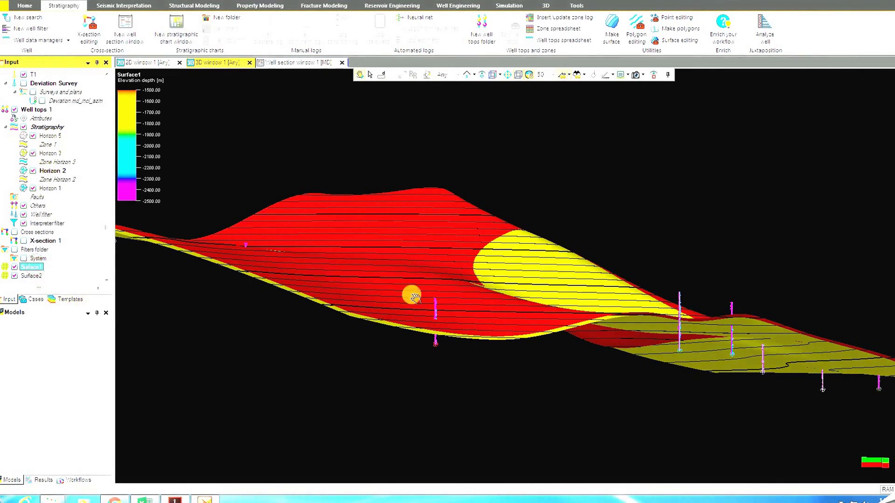
pyautogui.moveTo(472, 284); pyautogui.dragTo(343, 294)
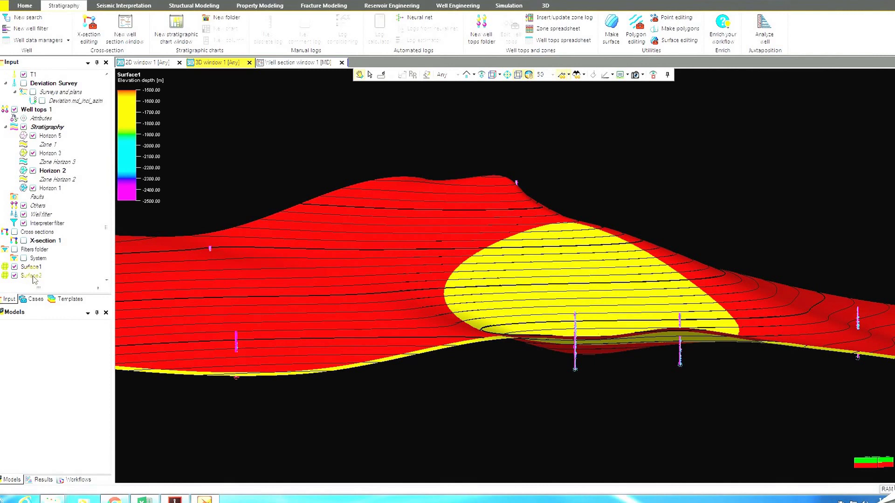
pyautogui.click(33, 276)
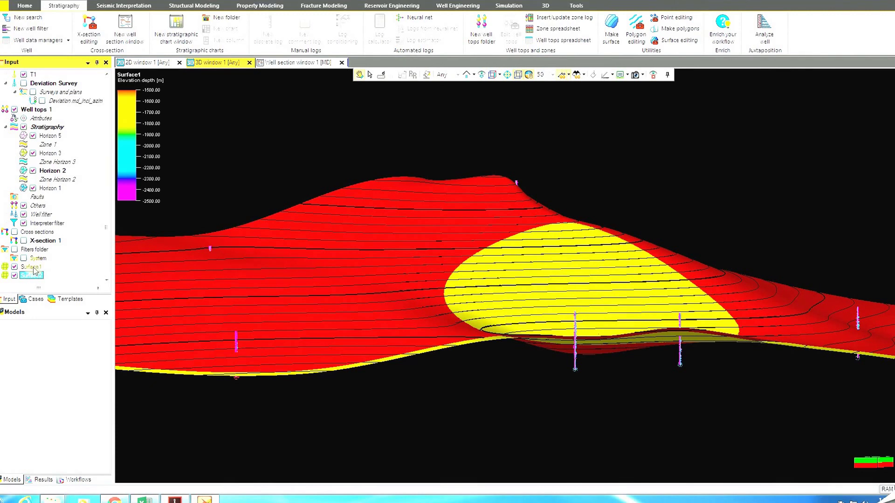
# Set up the Make thickness map operation in Surface1's settings with Surface2 as the base surface.
pyautogui.click(33, 267)
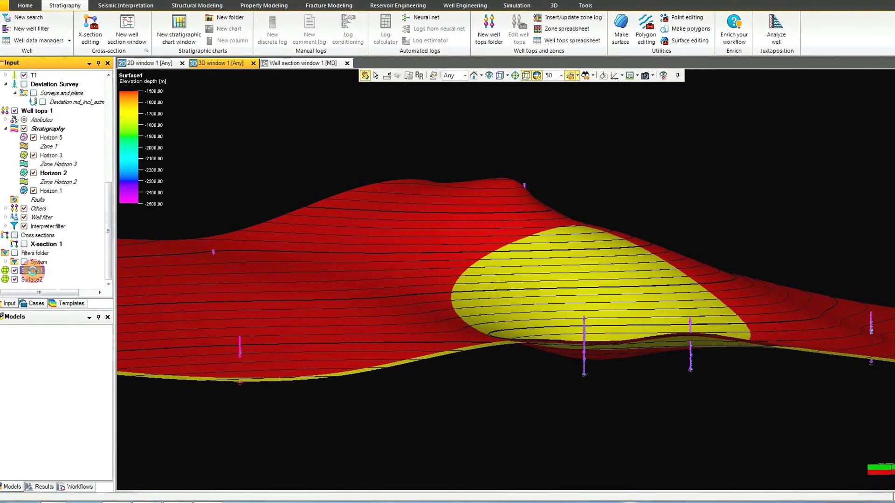
pyautogui.doubleClick(31, 268)
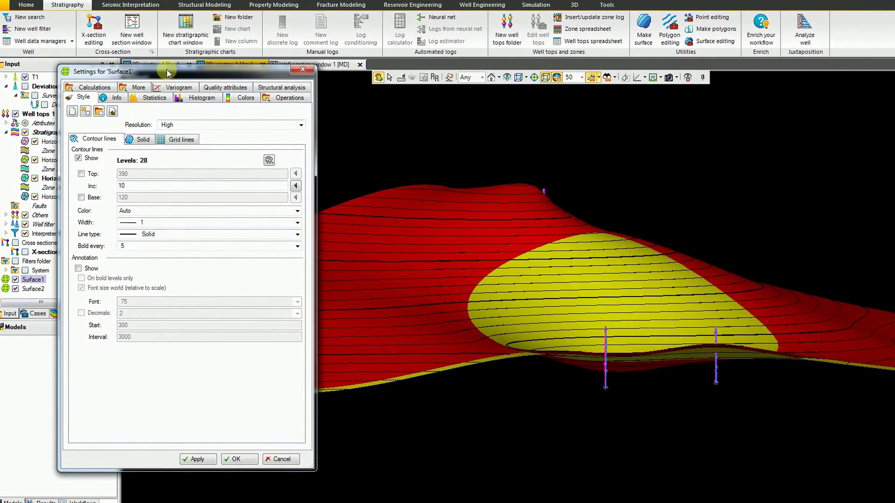
pyautogui.moveTo(163, 70); pyautogui.dragTo(420, 41)
pyautogui.click(502, 69)
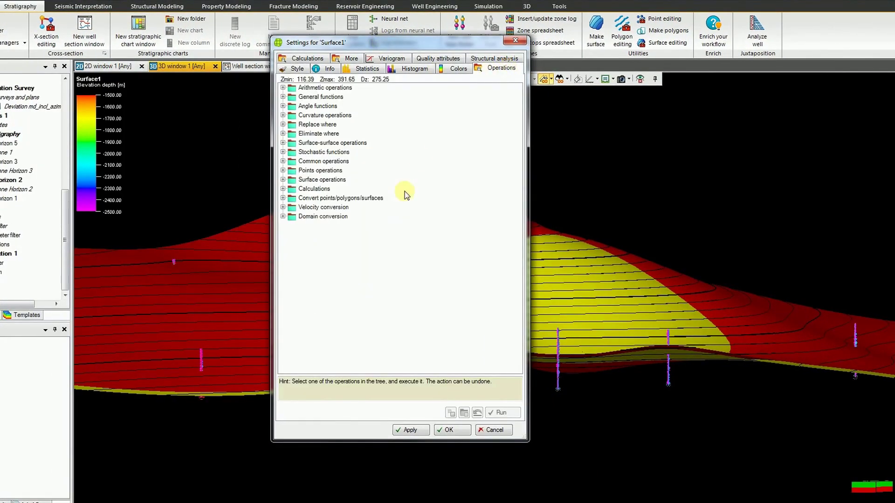
pyautogui.click(283, 189)
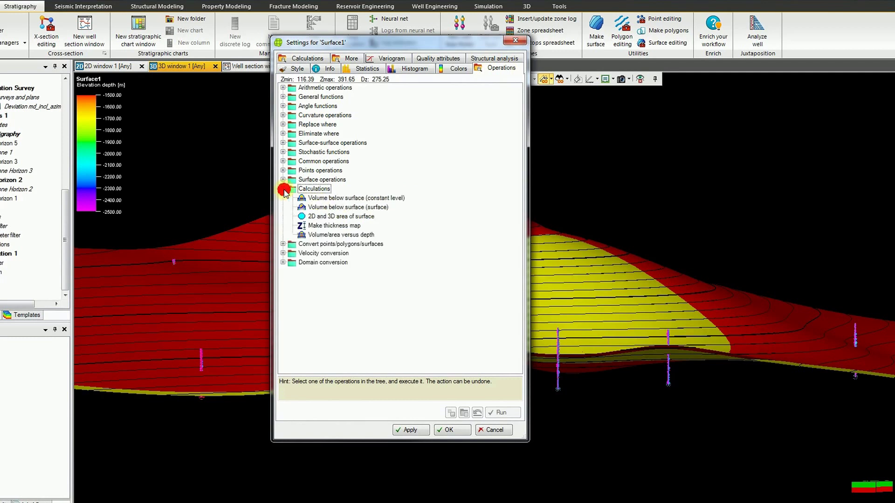
pyautogui.click(345, 226)
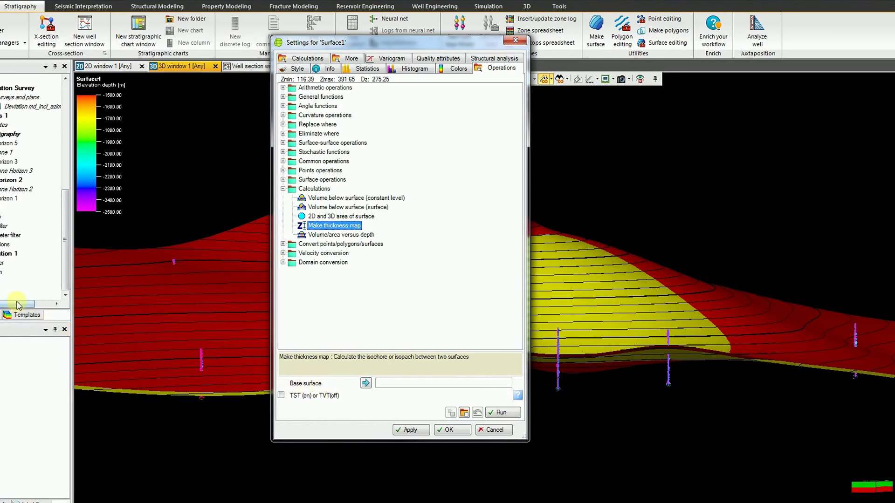
pyautogui.click(364, 384)
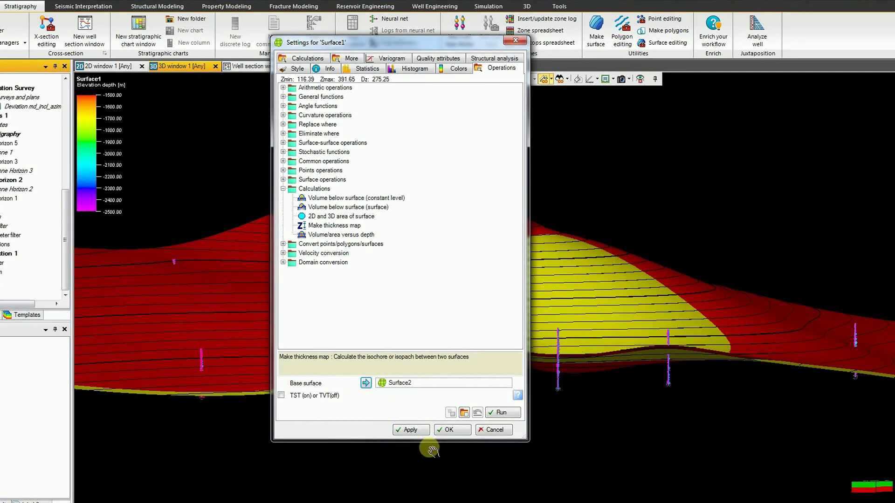
# Run the thickness map operation between Surface1 and Surface2, and display the resulting thickness map in 3D window 1.
pyautogui.click(511, 414)
pyautogui.click(415, 434)
pyautogui.click(447, 431)
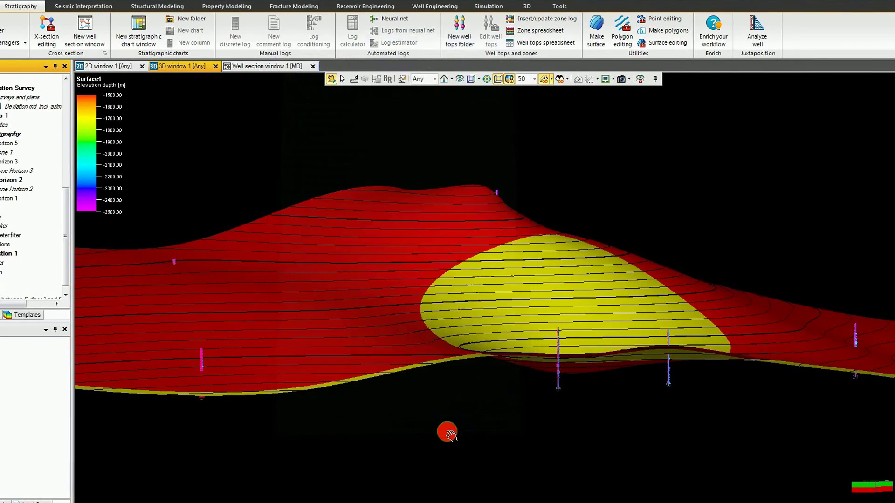
pyautogui.moveTo(66, 240); pyautogui.dragTo(66, 244)
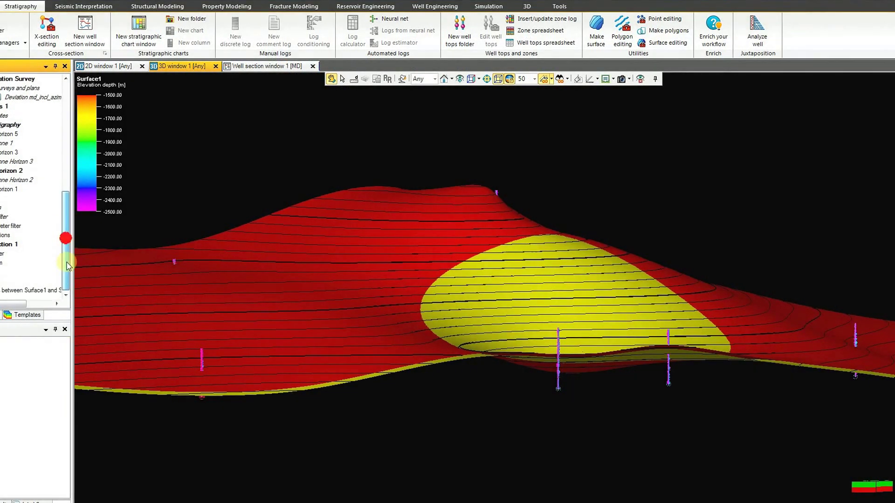
pyautogui.click(8, 290)
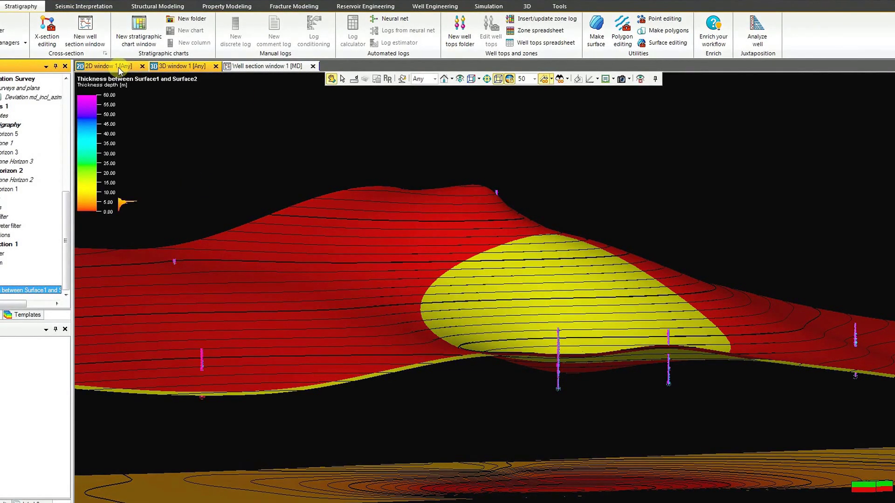
# Display the thickness map between Surface1 and Surface2 in 2D window 1.
pyautogui.click(119, 69)
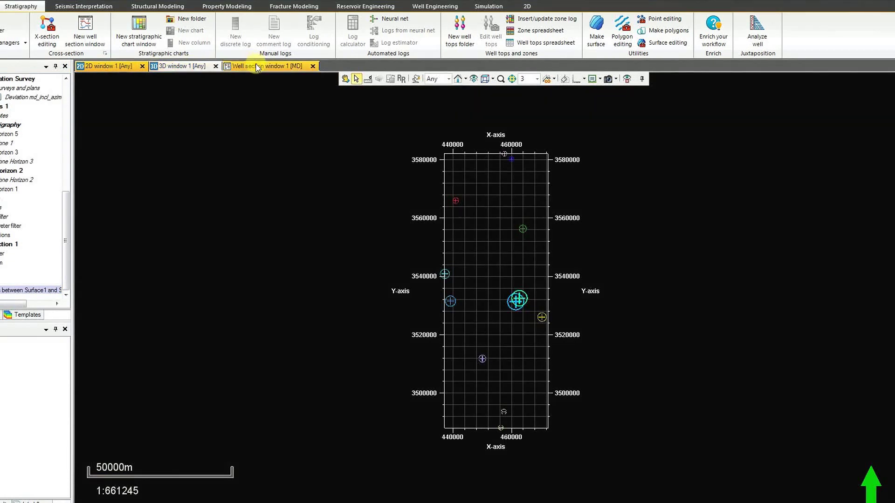
pyautogui.click(263, 66)
pyautogui.click(114, 67)
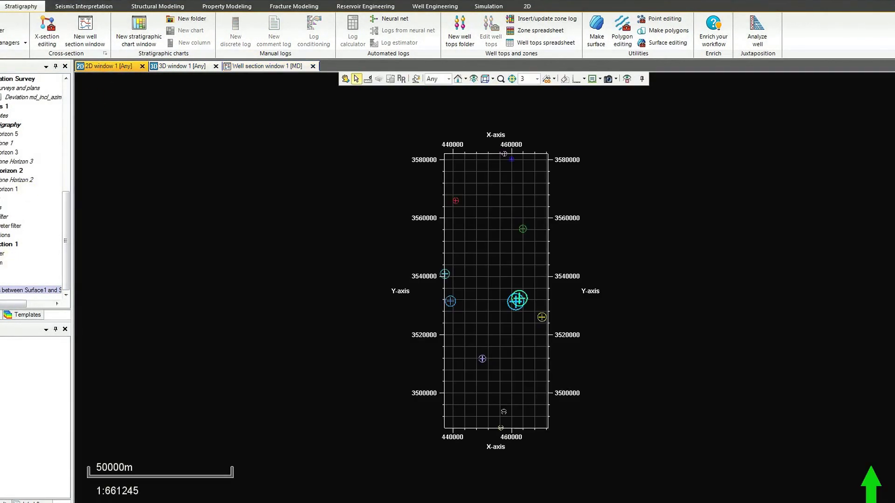
pyautogui.click(31, 290)
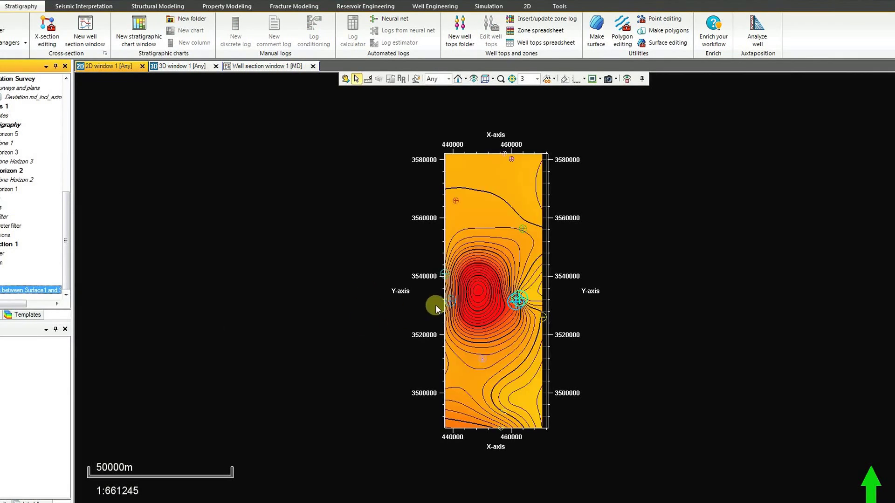
# Turn off the orthogonal camera in 3D window 1 and examine the thickness map beneath both surfaces, toggling its display for comparison.
pyautogui.click(182, 66)
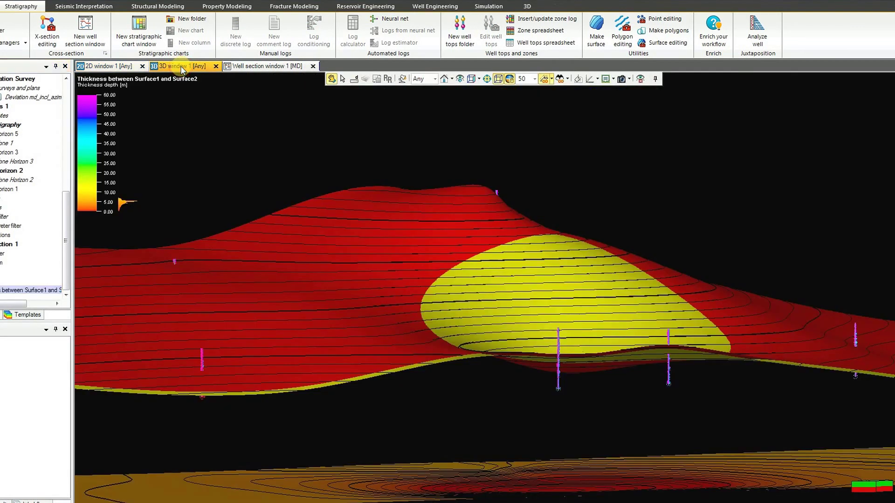
pyautogui.moveTo(223, 344); pyautogui.dragTo(313, 350)
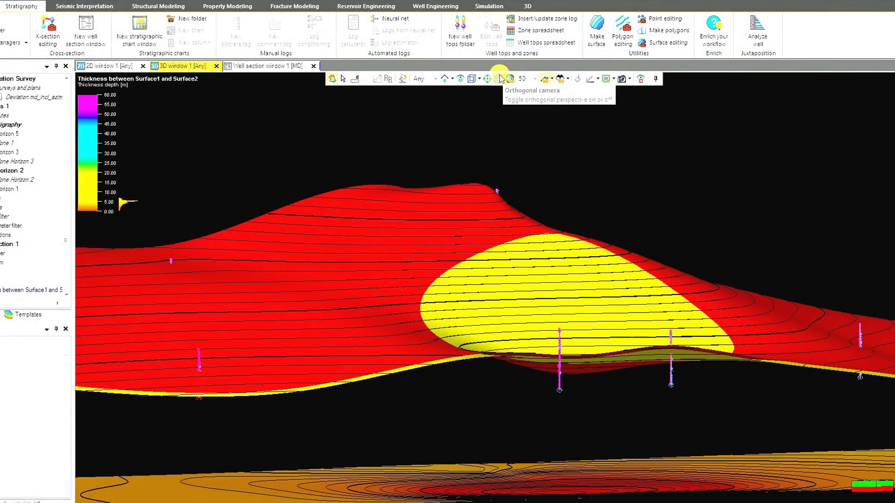
pyautogui.click(498, 78)
pyautogui.moveTo(527, 372); pyautogui.dragTo(528, 344)
pyautogui.scroll(8, 529, 344)
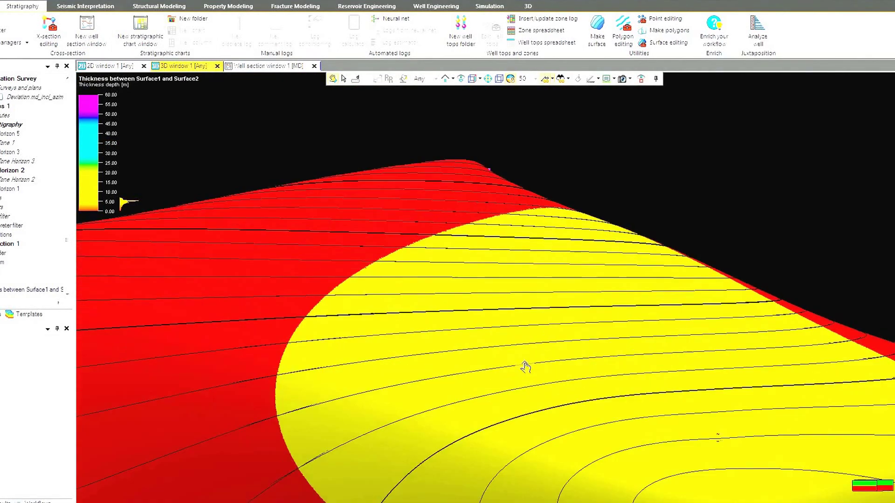
pyautogui.scroll(-10, 525, 367)
pyautogui.moveTo(481, 352); pyautogui.dragTo(634, 346)
pyautogui.moveTo(423, 369); pyautogui.dragTo(577, 379)
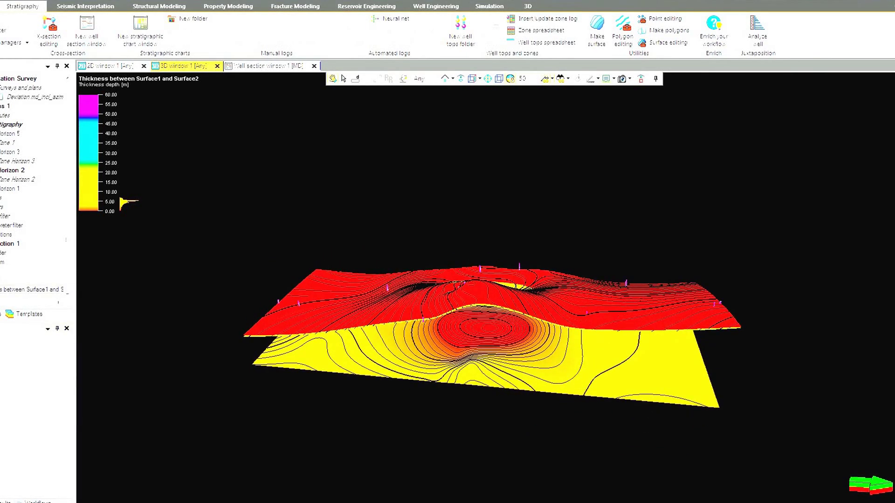
pyautogui.click(31, 289)
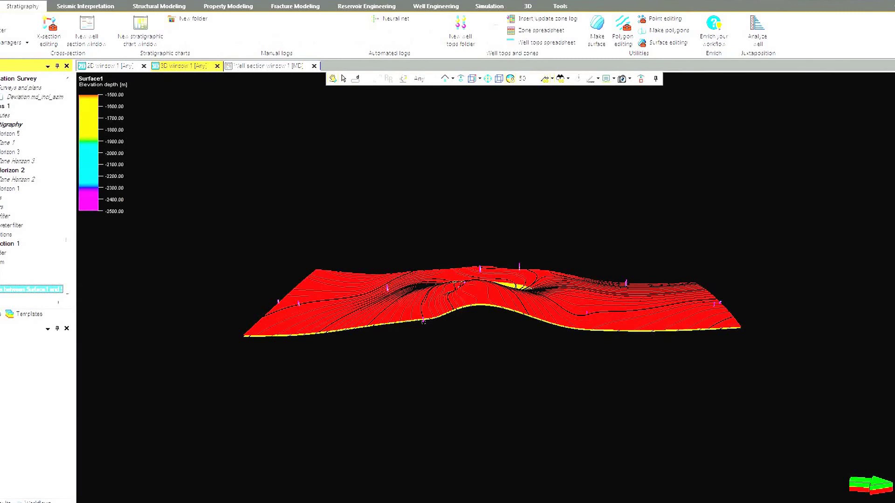
pyautogui.press('space')
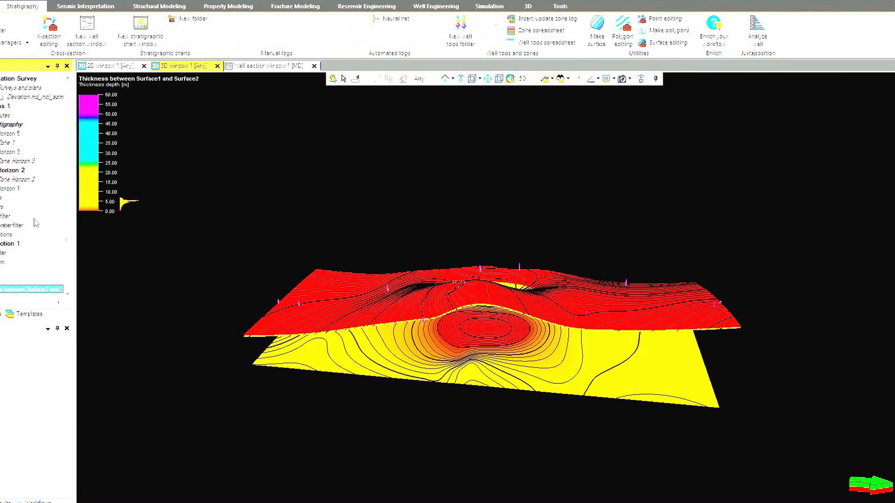
# Set up a simple grid in Structural Modeling with the Insert surfaces option, adding Surface1 and Surface2 as its input surfaces.
pyautogui.click(164, 9)
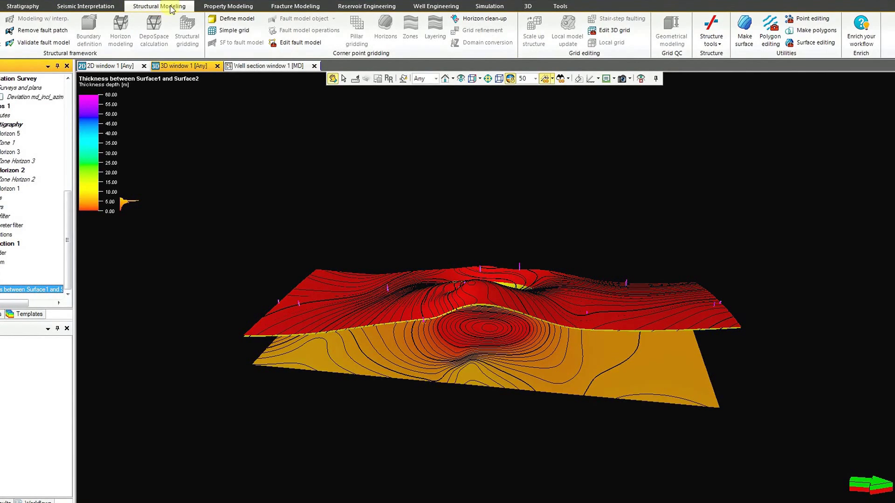
pyautogui.click(226, 31)
pyautogui.moveTo(165, 88); pyautogui.dragTo(645, 64)
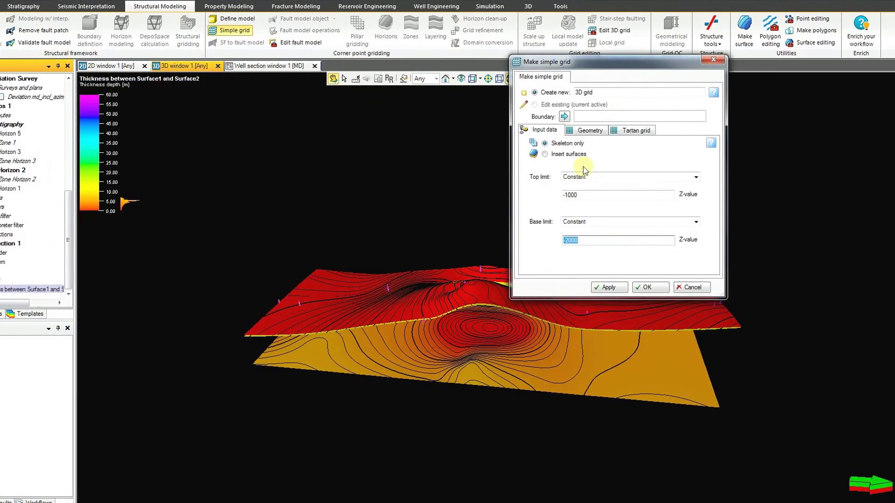
pyautogui.click(544, 155)
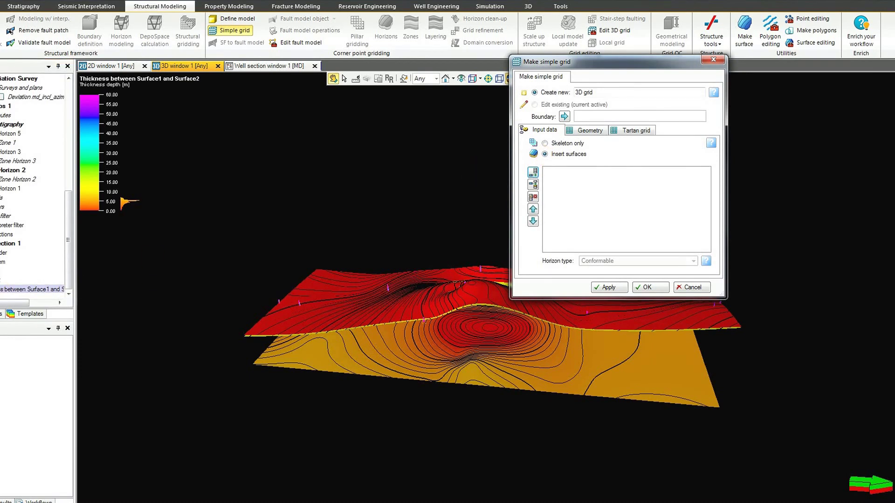
pyautogui.click(2, 270)
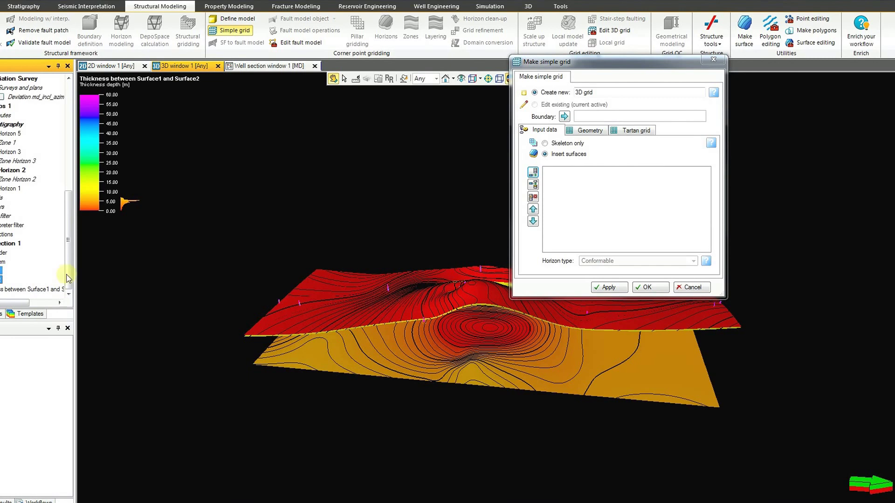
pyautogui.click(533, 173)
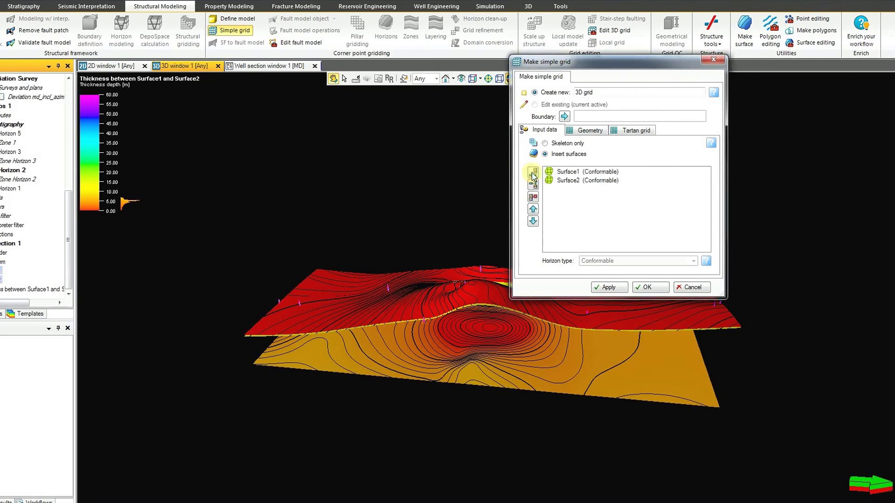
# Set the grid geometry to automatic from the input data, name the grid Cyrenican Structure, and create it.
pyautogui.click(588, 130)
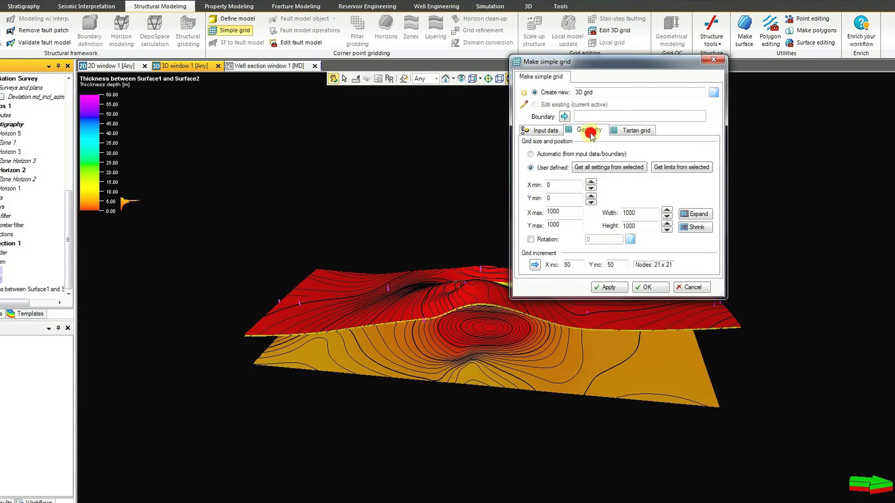
pyautogui.click(530, 154)
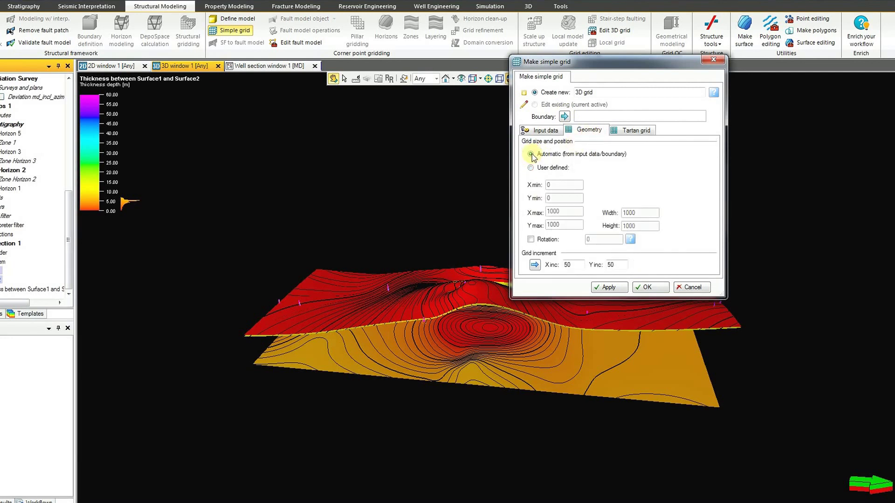
pyautogui.click(542, 131)
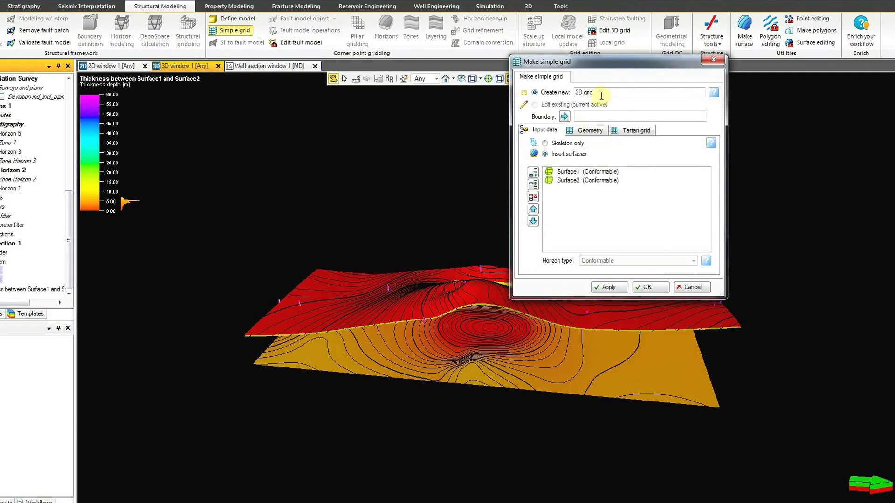
pyautogui.moveTo(599, 92); pyautogui.dragTo(574, 91)
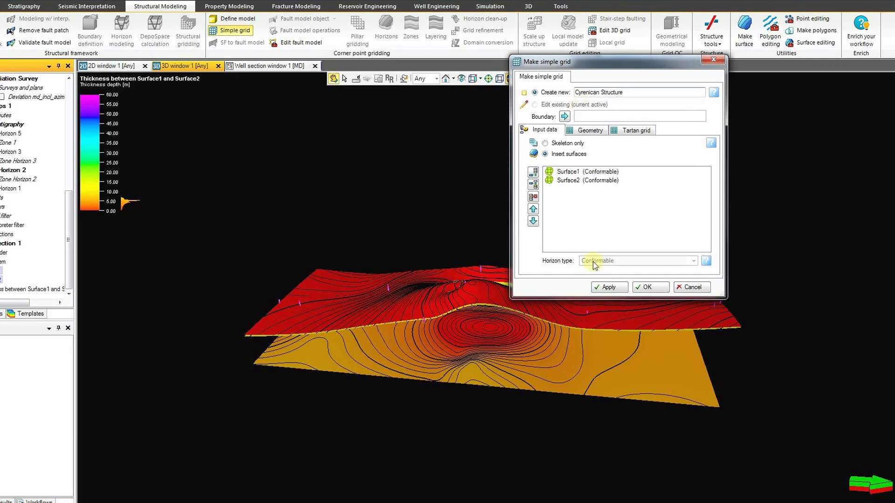
pyautogui.click(603, 288)
pyautogui.click(644, 288)
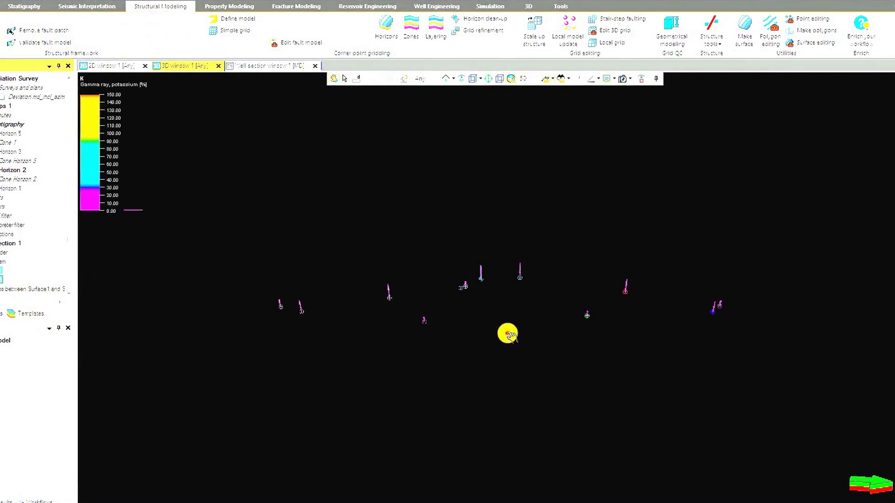
# Display the horizons of the Cyrenican Structure grid in 3D window 1 and turn on the axis.
pyautogui.moveTo(508, 334); pyautogui.dragTo(505, 303)
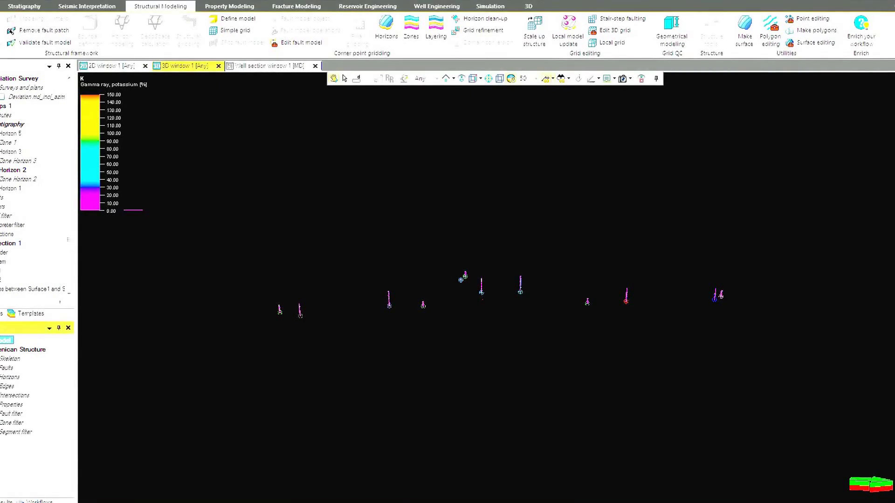
pyautogui.click(27, 381)
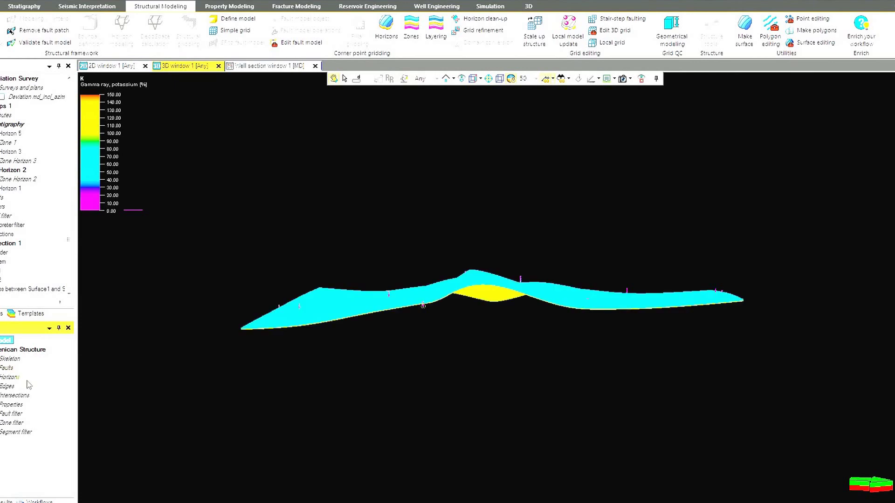
pyautogui.moveTo(329, 378); pyautogui.dragTo(512, 279)
pyautogui.click(598, 78)
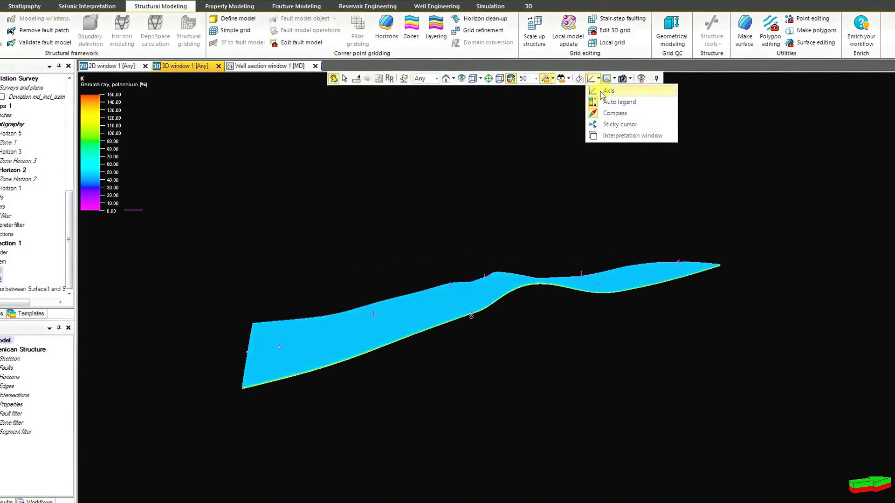
pyautogui.click(599, 90)
pyautogui.moveTo(470, 312); pyautogui.dragTo(526, 312)
# Compare the shape of the grid horizons at vertical exaggerations of 100 and 20, viewing them from several sides.
pyautogui.click(536, 78)
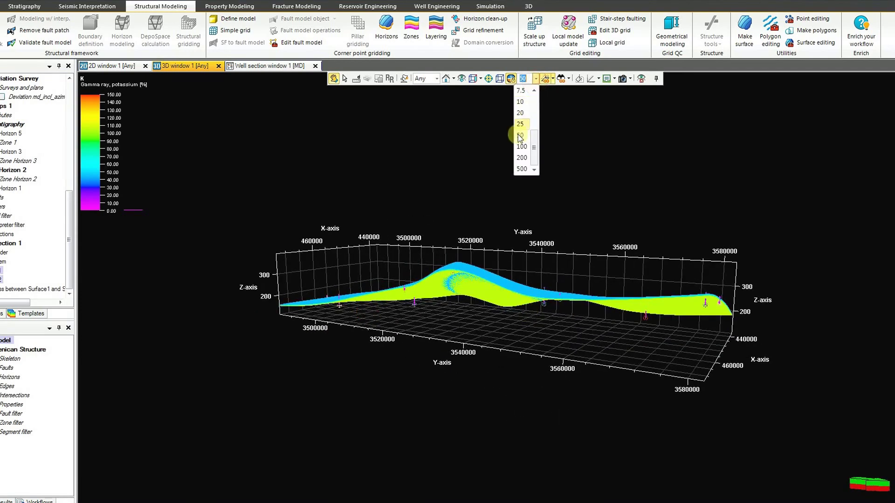
pyautogui.click(520, 149)
pyautogui.moveTo(565, 289); pyautogui.dragTo(334, 358)
pyautogui.moveTo(507, 351); pyautogui.dragTo(385, 253)
pyautogui.moveTo(521, 288); pyautogui.dragTo(369, 285)
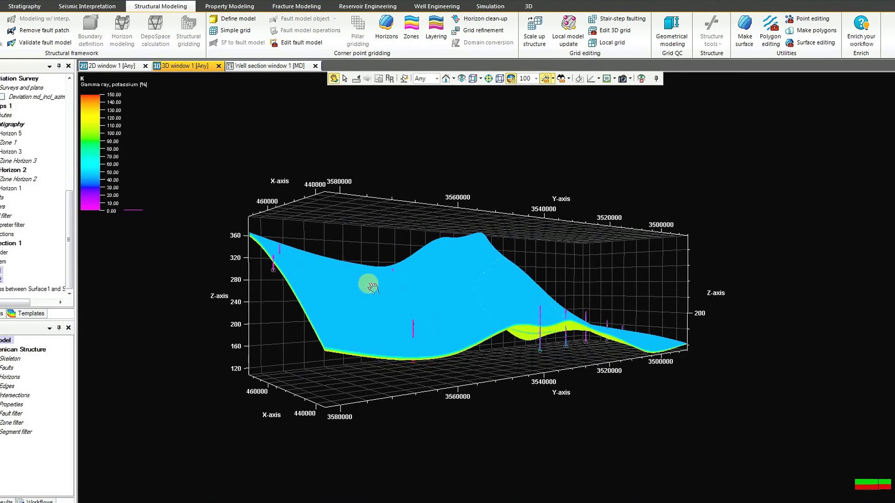
pyautogui.click(536, 79)
pyautogui.click(521, 115)
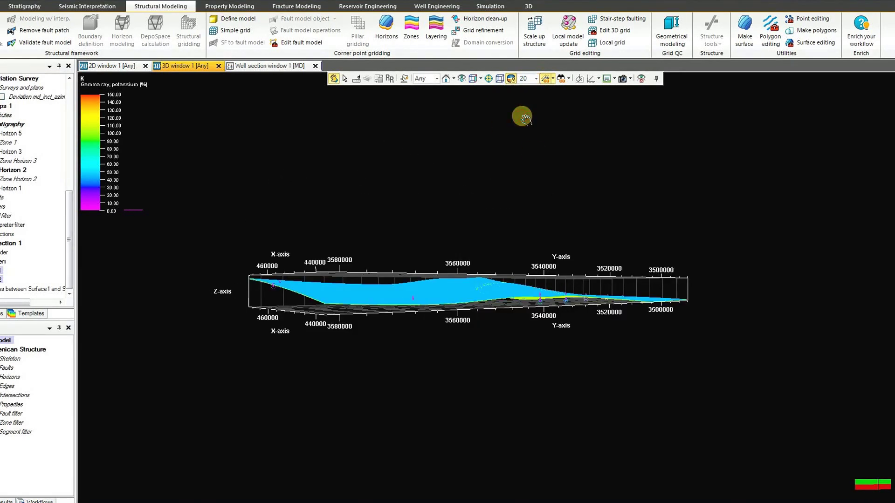
pyautogui.moveTo(494, 280); pyautogui.dragTo(431, 319)
pyautogui.moveTo(431, 319); pyautogui.dragTo(449, 315, button='right')
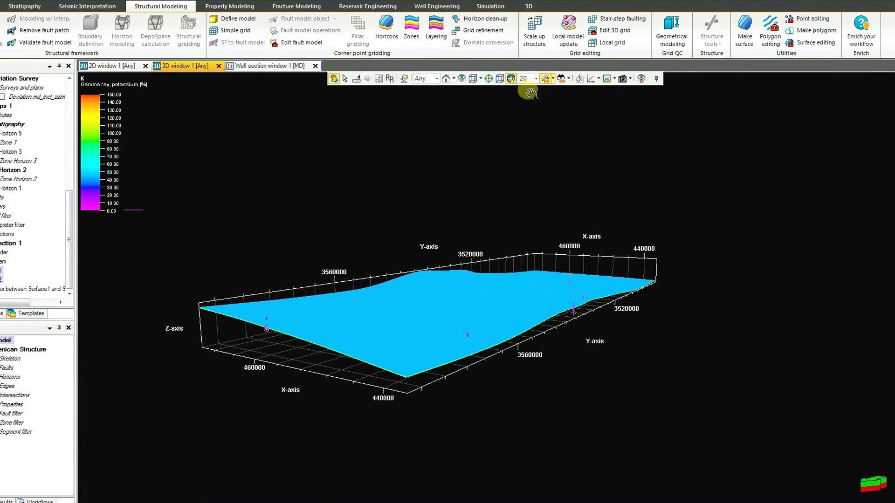
# Try a vertical exaggeration of 25, raise it to 50, and examine the horizons from another side.
pyautogui.click(535, 79)
pyautogui.click(523, 123)
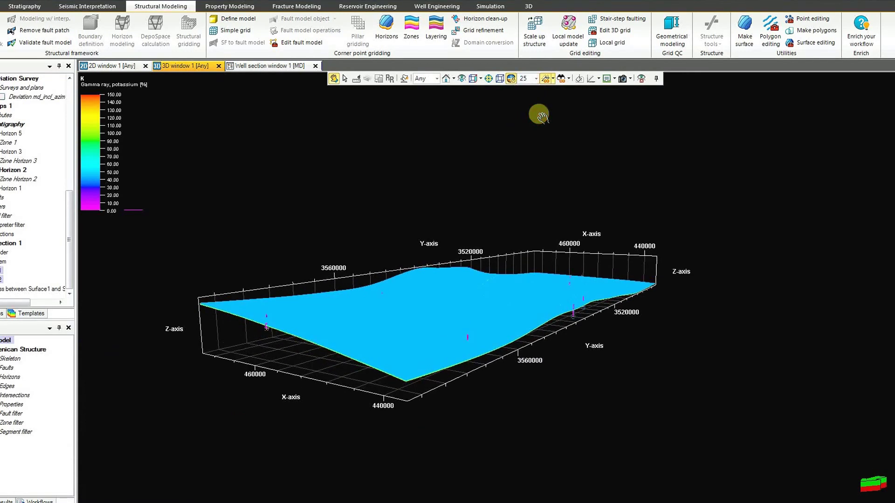
pyautogui.click(535, 80)
pyautogui.click(521, 135)
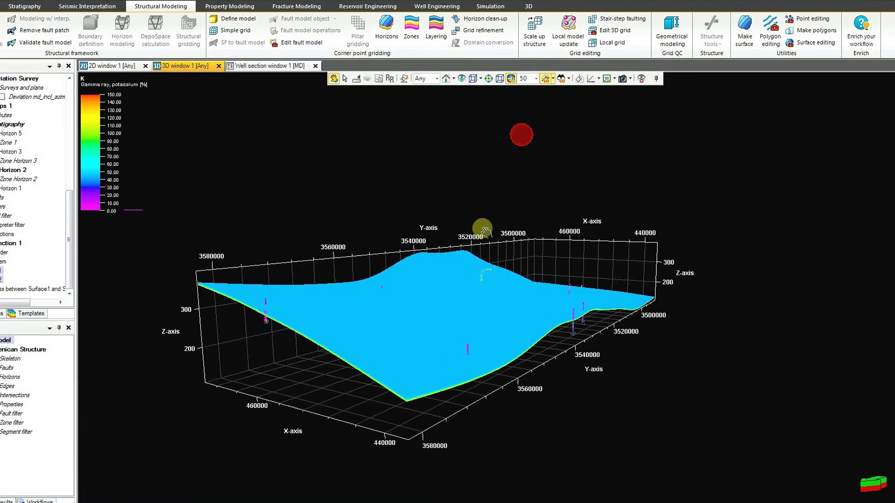
pyautogui.moveTo(360, 344); pyautogui.dragTo(541, 321)
# Try a vertical exaggeration of 200, reduce it to 100, and inspect the horizons from different directions.
pyautogui.click(537, 80)
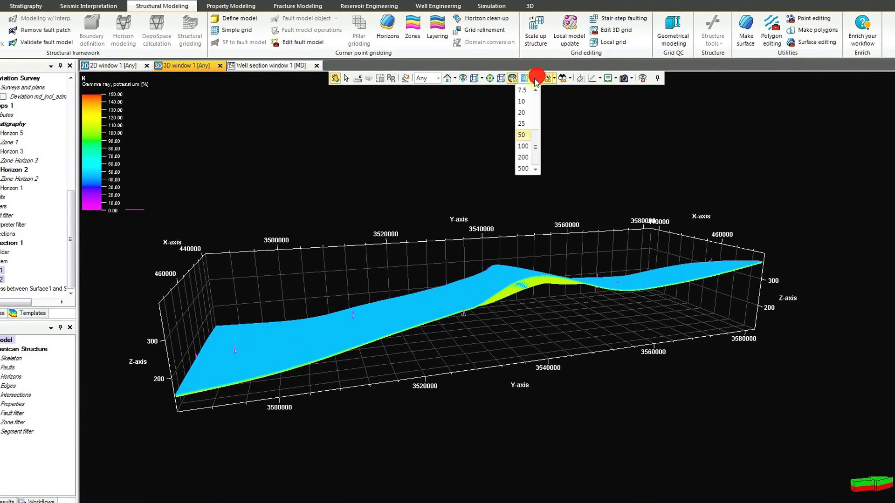
pyautogui.click(522, 163)
pyautogui.moveTo(558, 250); pyautogui.dragTo(649, 325)
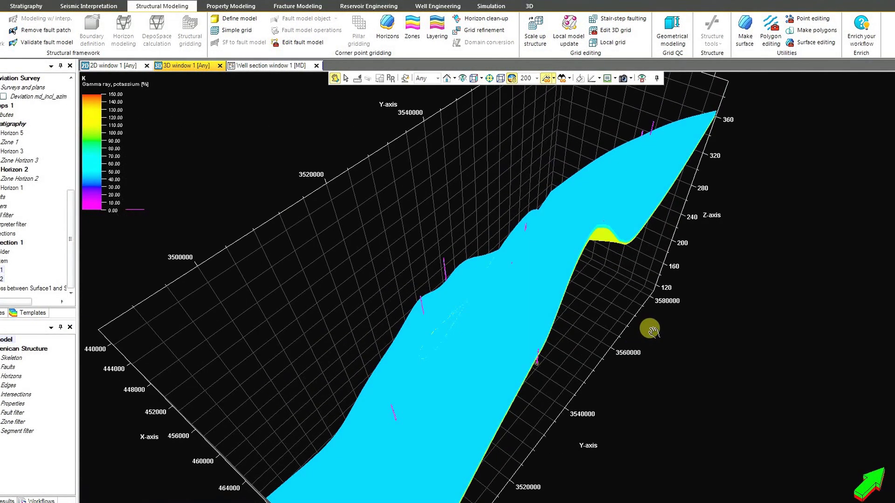
pyautogui.click(538, 79)
pyautogui.click(525, 154)
pyautogui.moveTo(550, 256); pyautogui.dragTo(378, 266)
# Set the vertical exaggeration to 50 and view the grid horizons from the side.
pyautogui.click(536, 78)
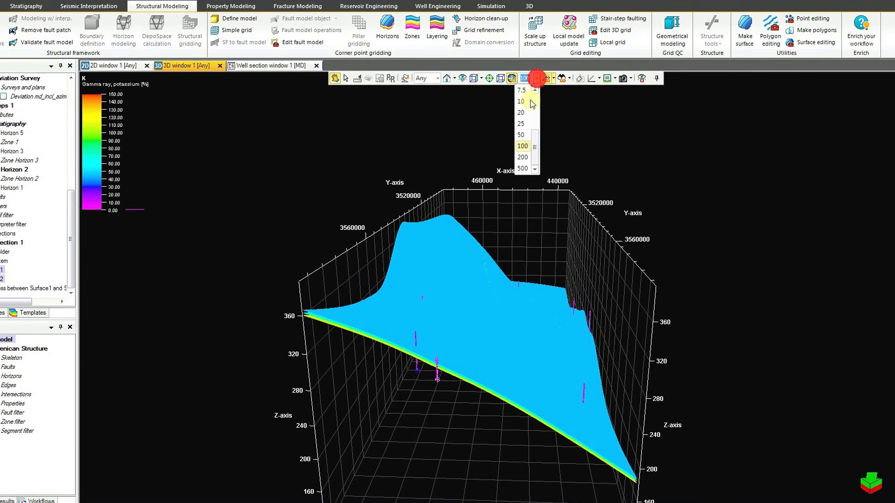
pyautogui.click(521, 136)
pyautogui.moveTo(463, 310); pyautogui.dragTo(614, 297)
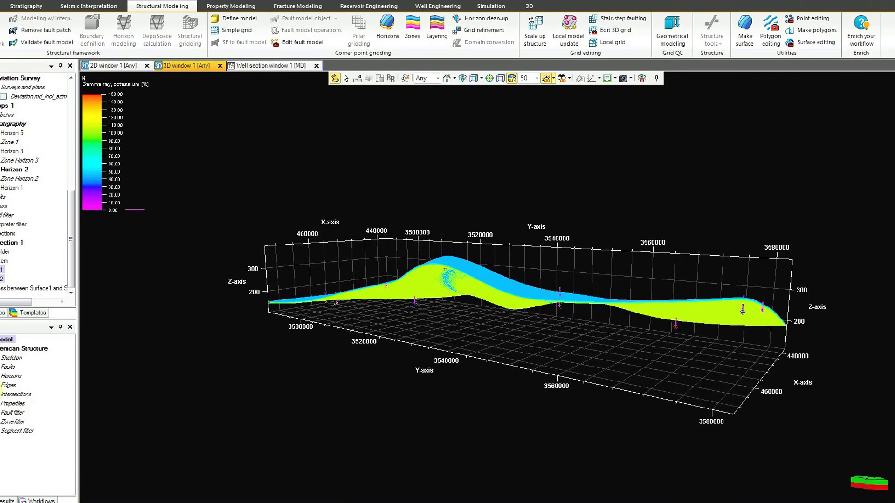
# Display the grid's I-direction, J-direction and general intersections together with the horizons, and examine them from different sides.
pyautogui.click(7, 339)
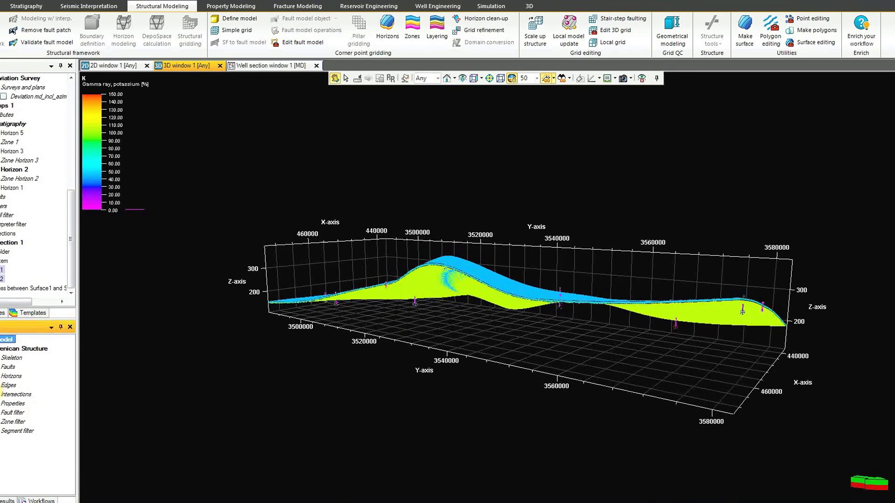
pyautogui.rightClick(8, 395)
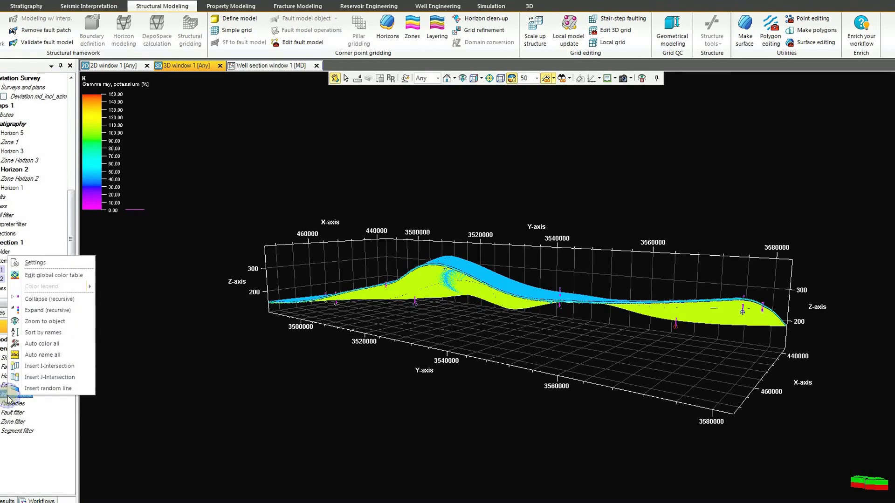
pyautogui.click(36, 389)
pyautogui.moveTo(499, 369); pyautogui.dragTo(683, 411)
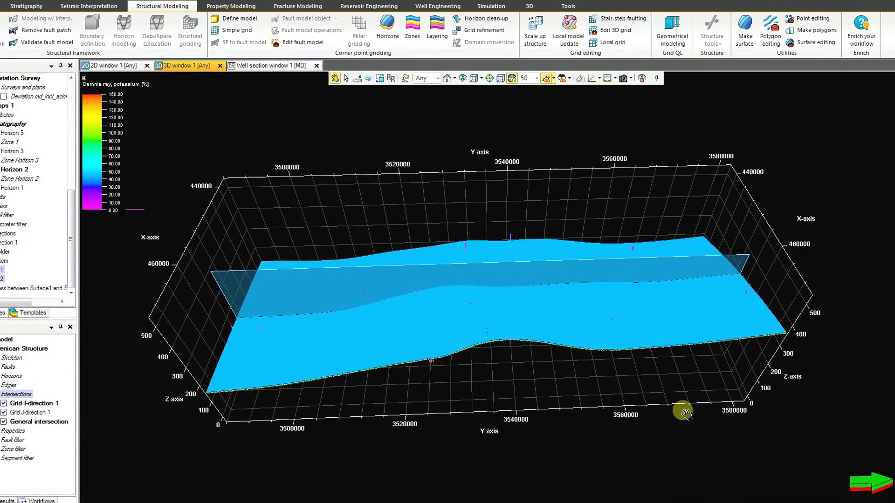
pyautogui.moveTo(393, 340); pyautogui.dragTo(581, 330)
pyautogui.moveTo(462, 341); pyautogui.dragTo(535, 316)
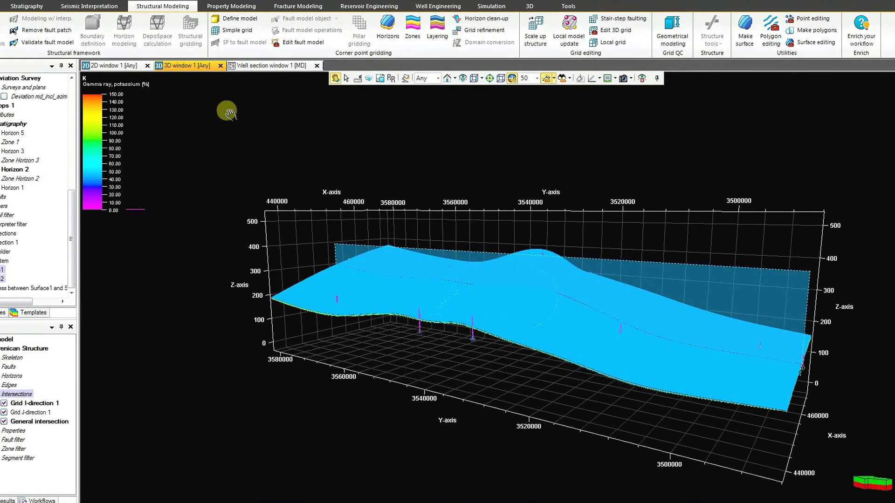
pyautogui.click(85, 6)
pyautogui.click(41, 6)
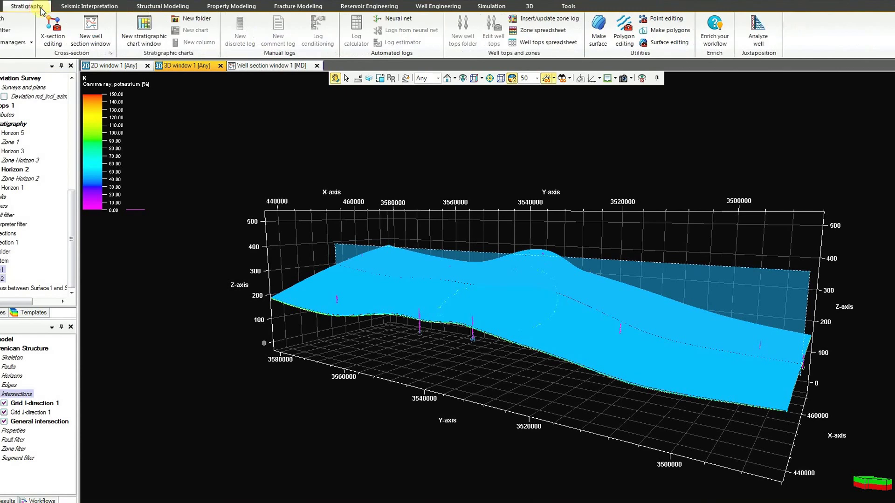
pyautogui.click(3, 6)
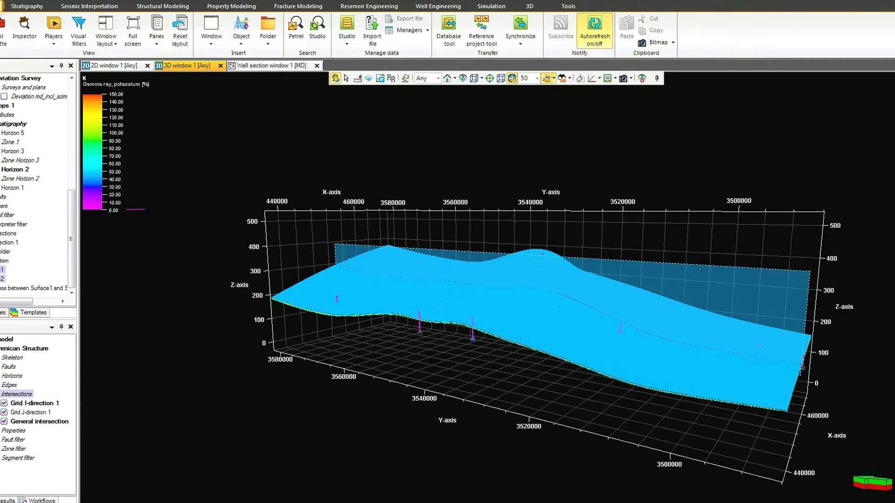
pyautogui.click(72, 7)
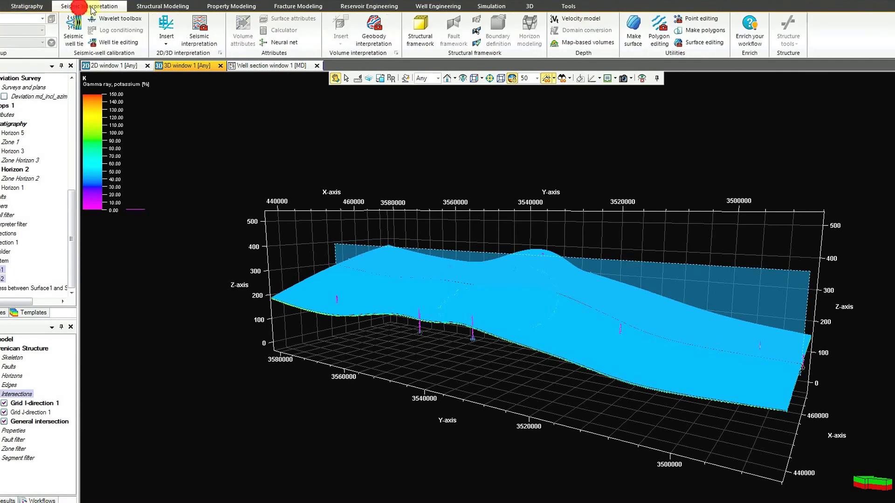
pyautogui.click(166, 7)
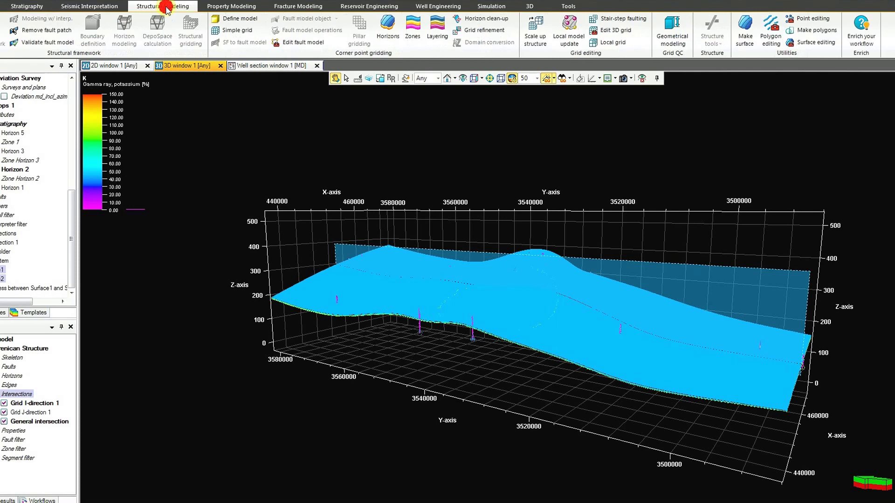
pyautogui.click(219, 7)
# Compare Surface1, Surface2 and the thickness map with the structural grid by hiding and redisplaying the grid with its intersections.
pyautogui.moveTo(463, 324); pyautogui.dragTo(561, 312)
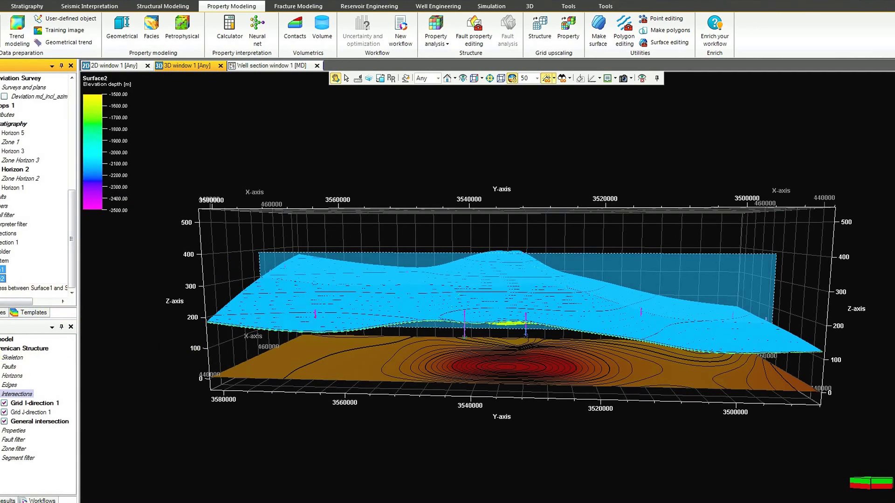
pyautogui.click(16, 394)
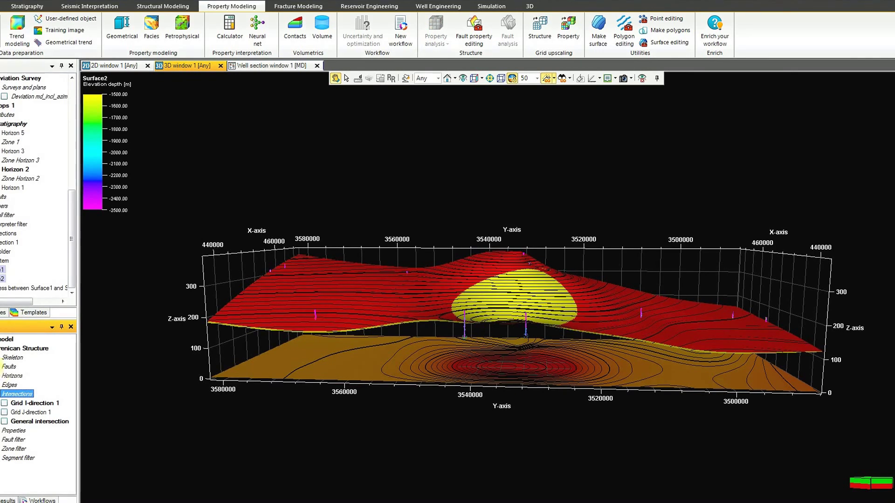
pyautogui.click(2, 393)
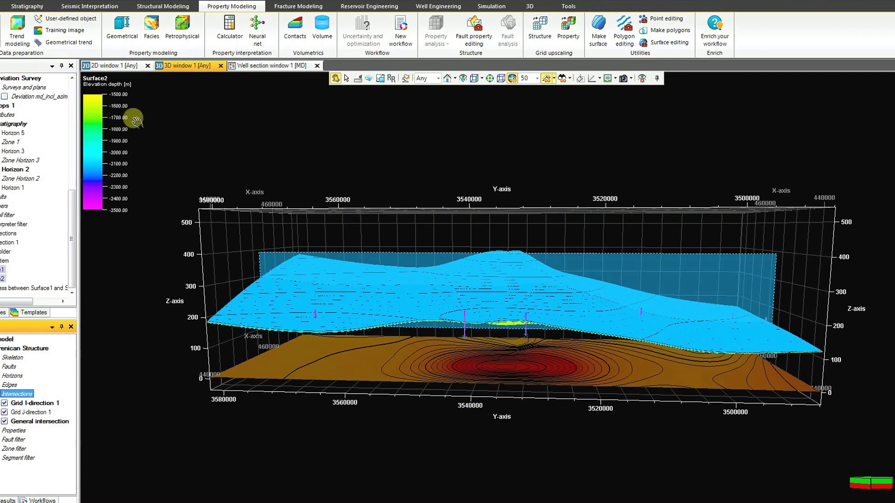
# In the well section window, try a vertical scale of 10, change it to 250, and set the horizontal scale to 25000.
pyautogui.click(254, 66)
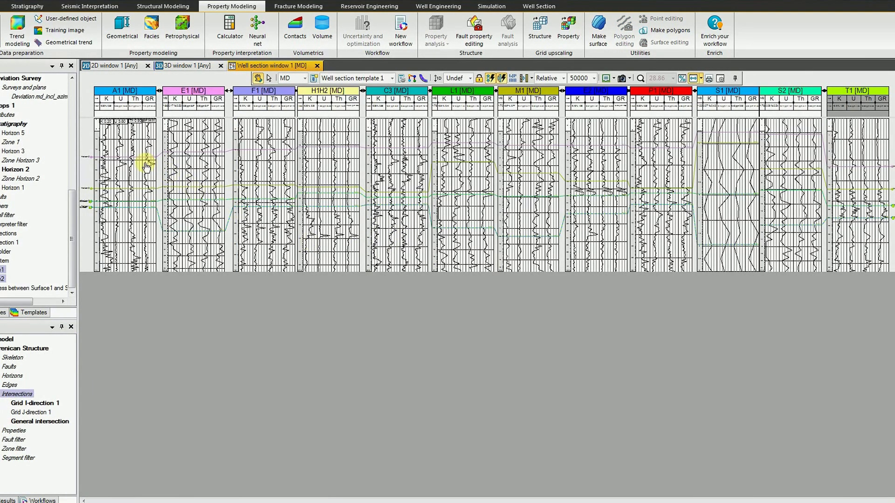
pyautogui.click(471, 79)
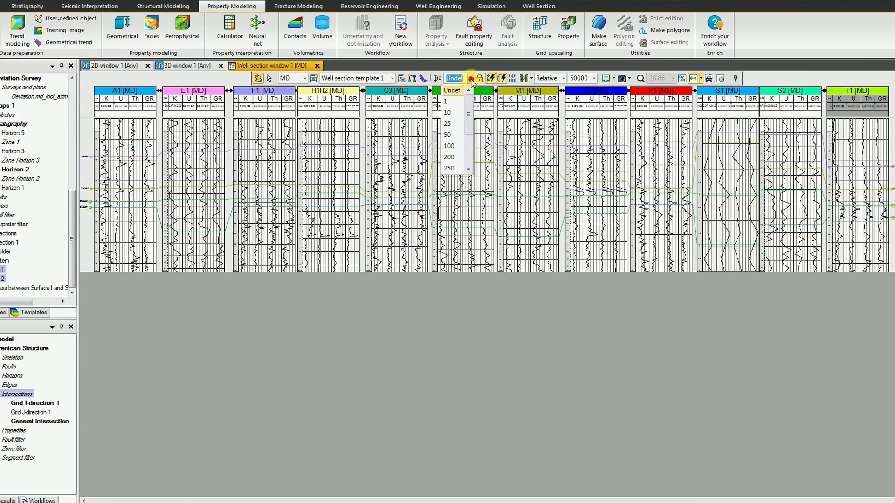
pyautogui.click(450, 114)
pyautogui.click(469, 79)
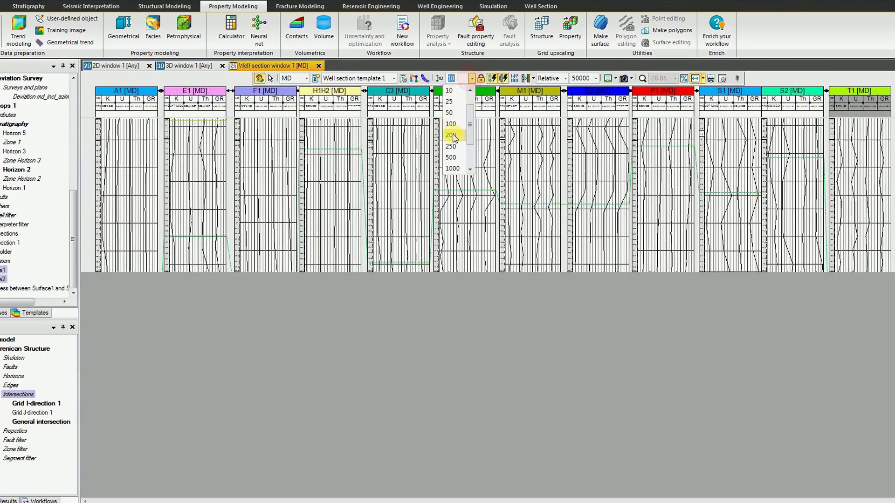
pyautogui.click(450, 146)
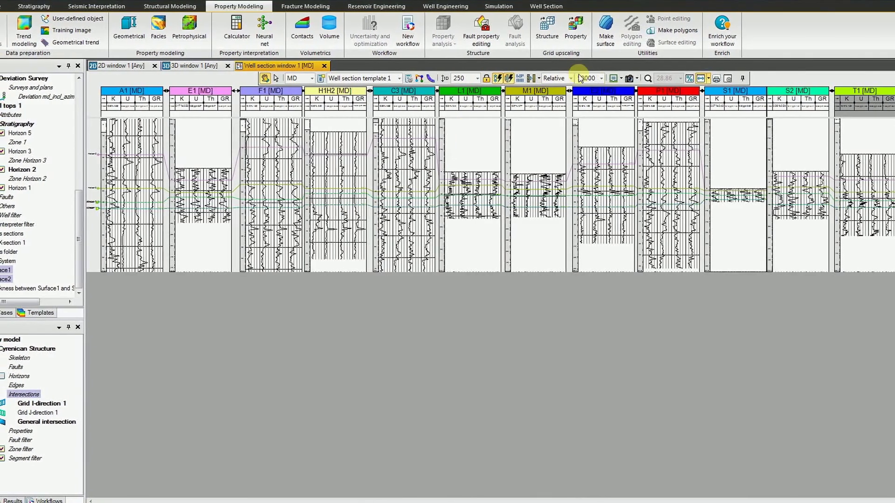
pyautogui.click(601, 78)
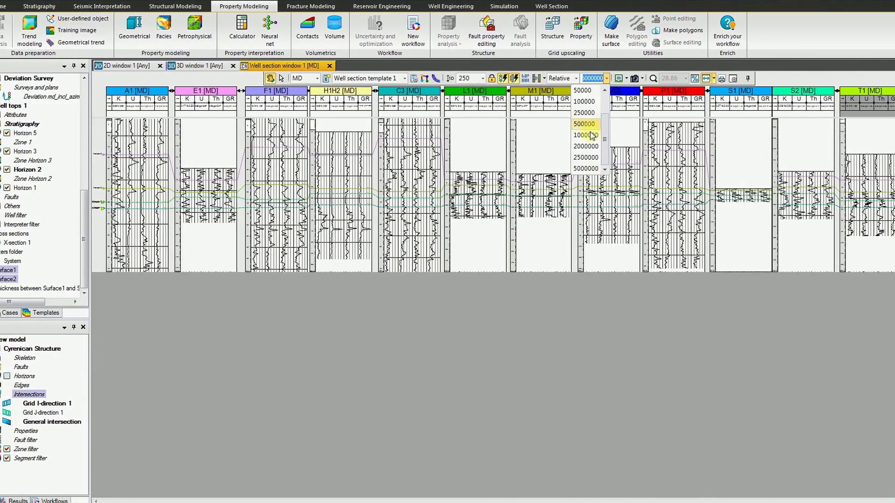
pyautogui.click(588, 154)
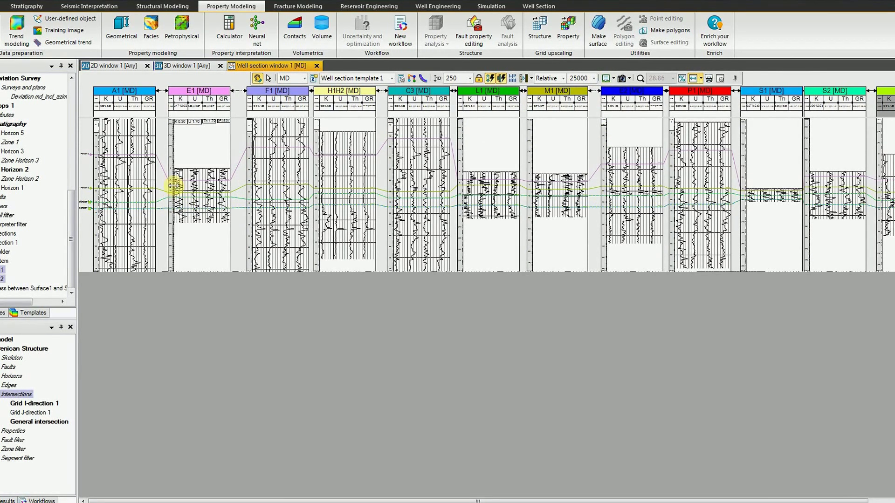
# Try fitting the well section to width, and switch the fit mode to Fit dynamic.
pyautogui.click(700, 78)
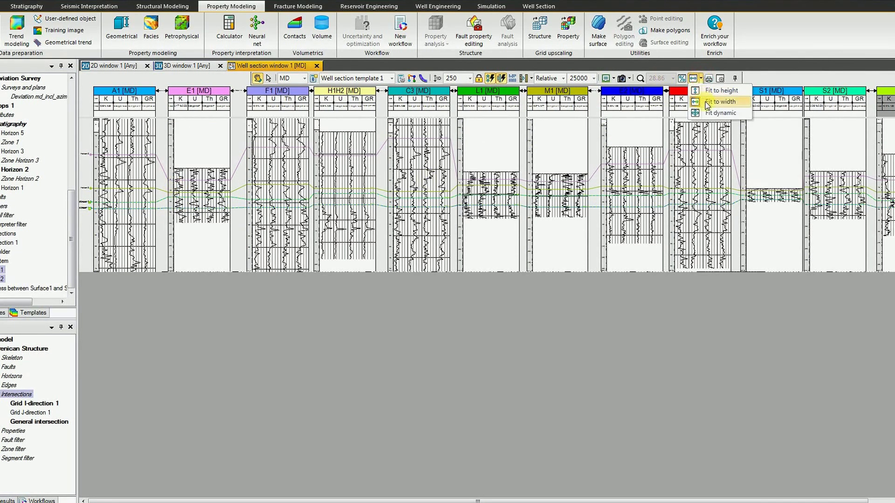
pyautogui.click(707, 103)
pyautogui.click(701, 79)
pyautogui.click(703, 115)
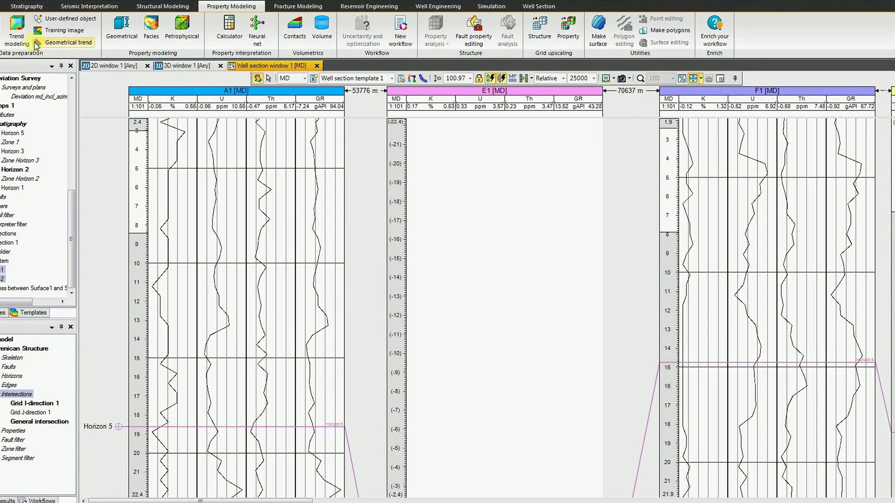
# Add a new discrete log to all wells using the Facies template.
pyautogui.click(33, 6)
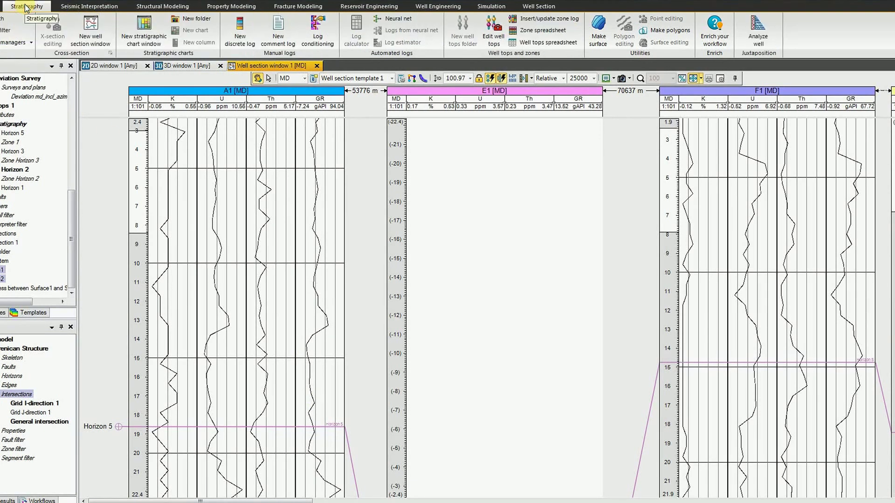
pyautogui.click(242, 34)
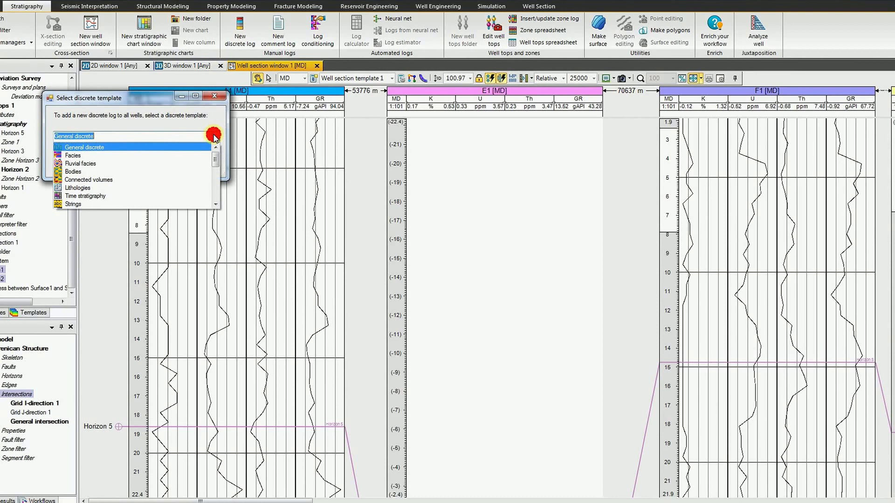
pyautogui.click(121, 155)
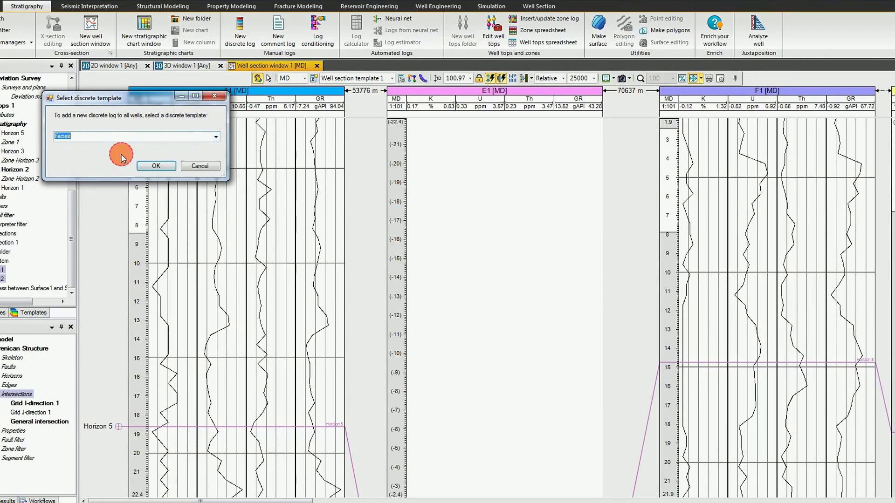
pyautogui.click(149, 166)
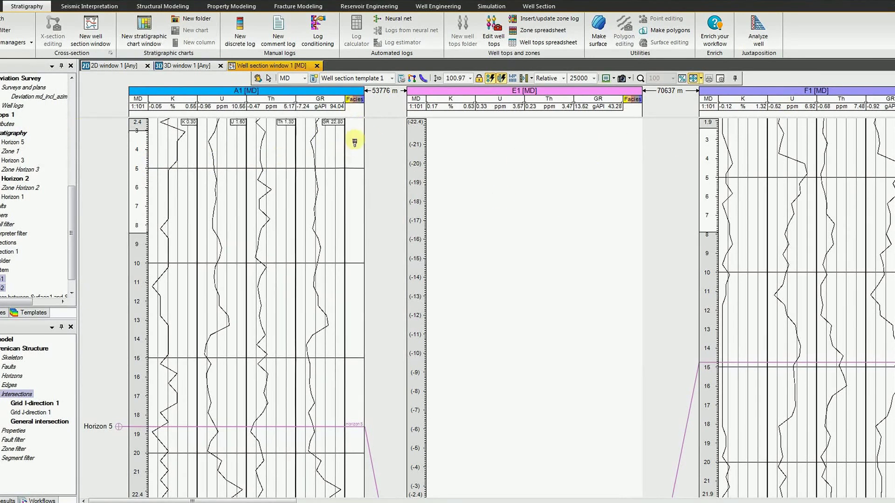
# Paint Sand in well A1's Facies track from the top of the visible interval to a depth of about 10.
pyautogui.rightClick(353, 125)
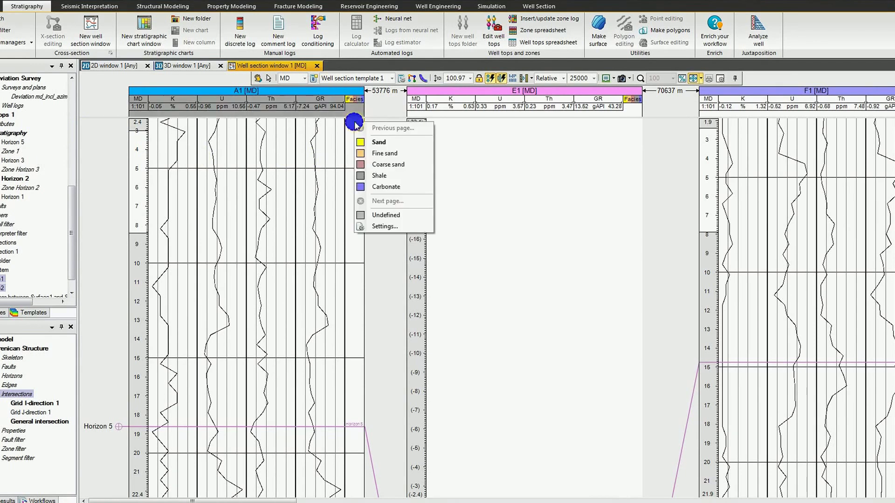
pyautogui.click(382, 142)
pyautogui.moveTo(354, 125); pyautogui.dragTo(360, 264)
# Paint Shale in well A1's Facies track below the Sand, from about 10 to about 15.3 MD.
pyautogui.rightClick(354, 278)
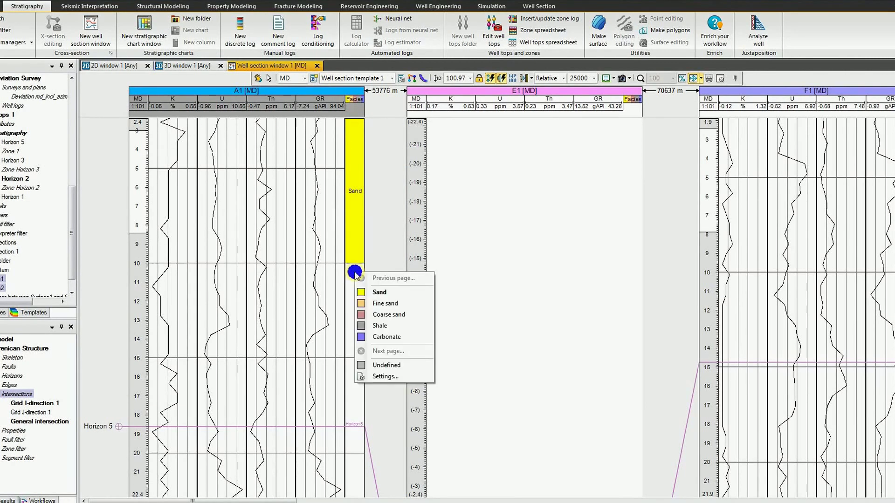
pyautogui.click(379, 325)
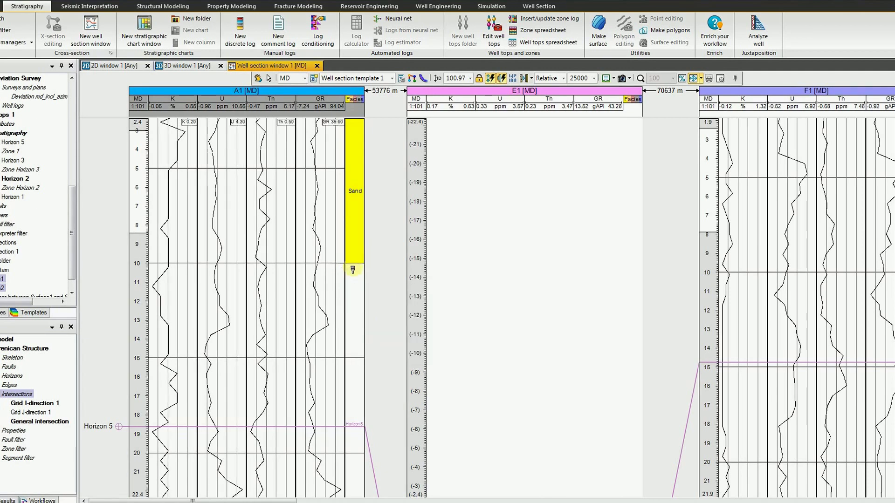
pyautogui.moveTo(353, 269); pyautogui.dragTo(353, 362)
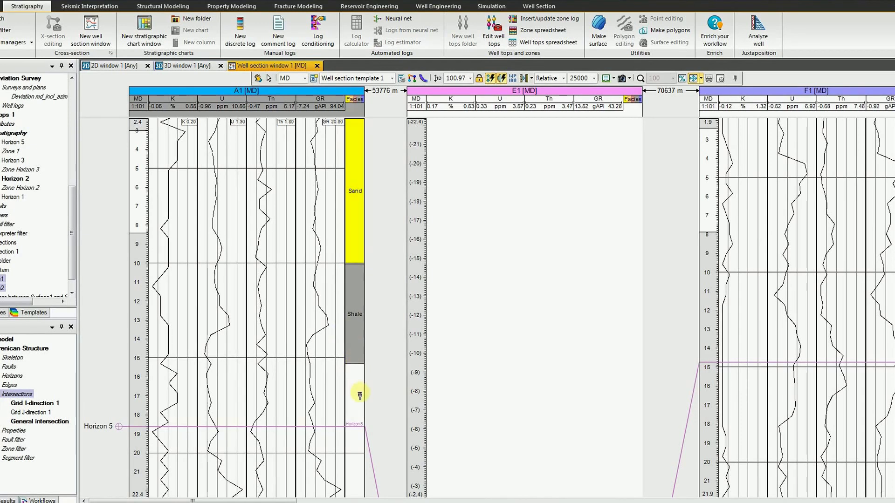
# Paint Carbonate in well A1's Facies track below the Shale, from about 15.5 to about 21.7 MD.
pyautogui.rightClick(356, 378)
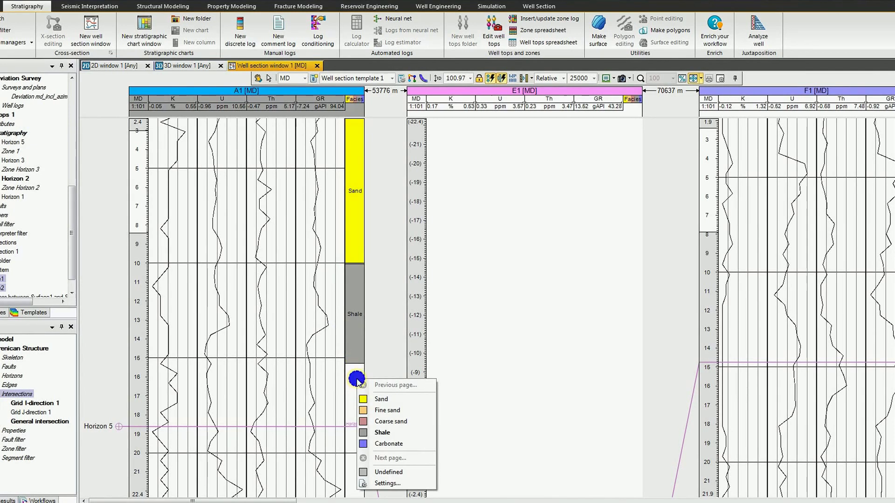
pyautogui.click(375, 443)
pyautogui.moveTo(354, 369); pyautogui.dragTo(355, 485)
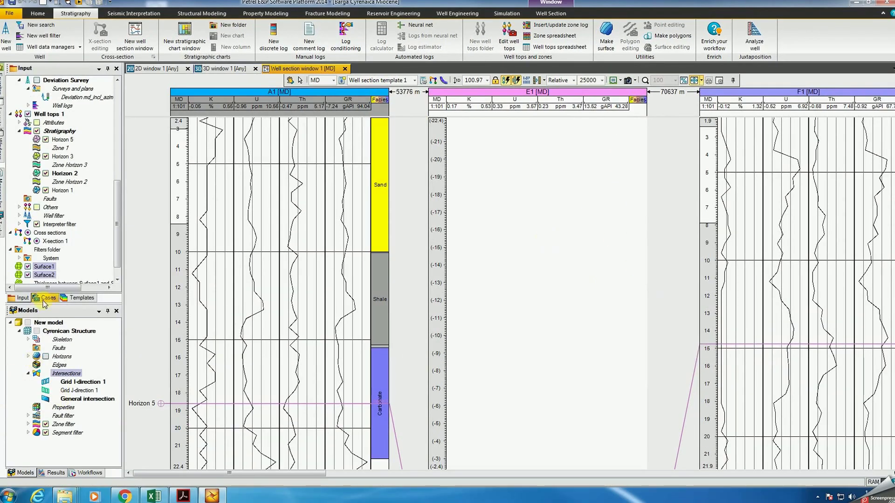
# Show the well cross section alone with the wells in the 3D window, hiding the surfaces, thickness map and grid, and view it from above.
pyautogui.moveTo(117, 216); pyautogui.dragTo(117, 224)
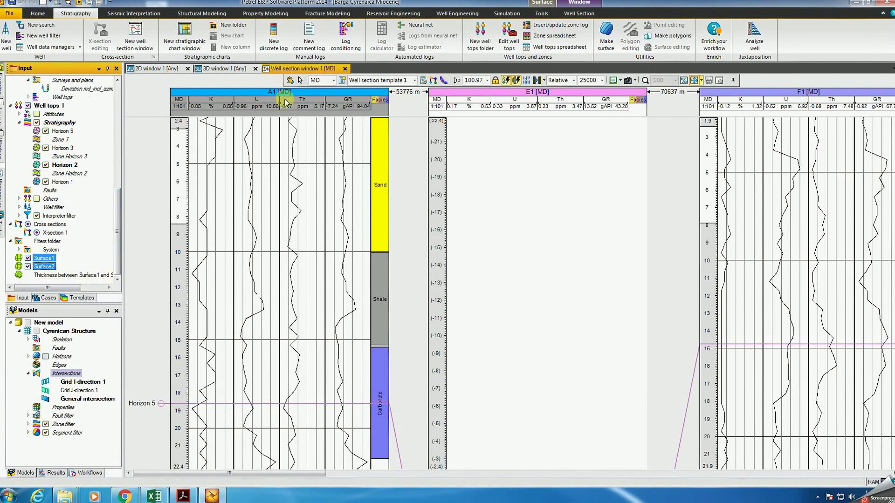
pyautogui.click(224, 69)
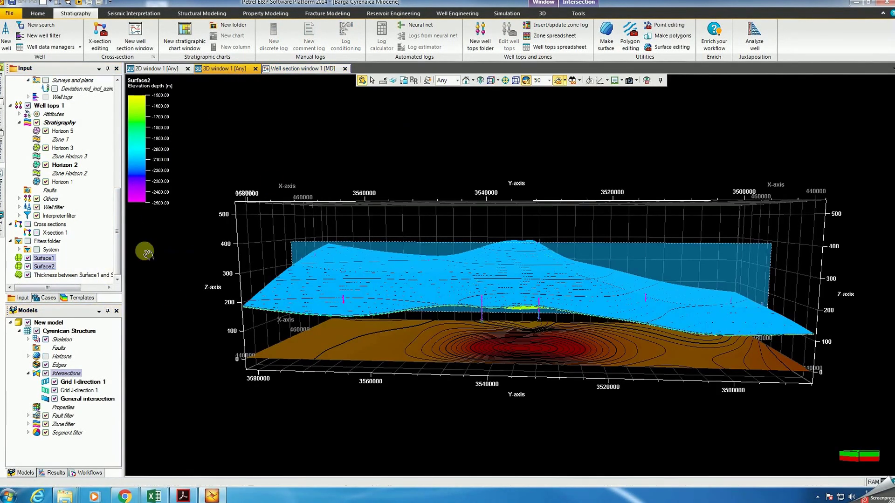
pyautogui.click(28, 257)
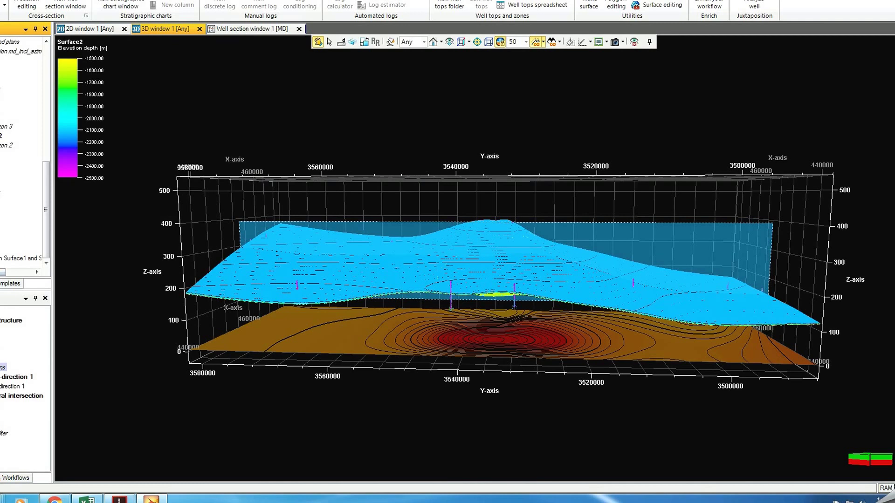
pyautogui.moveTo(46, 209); pyautogui.dragTo(45, 199)
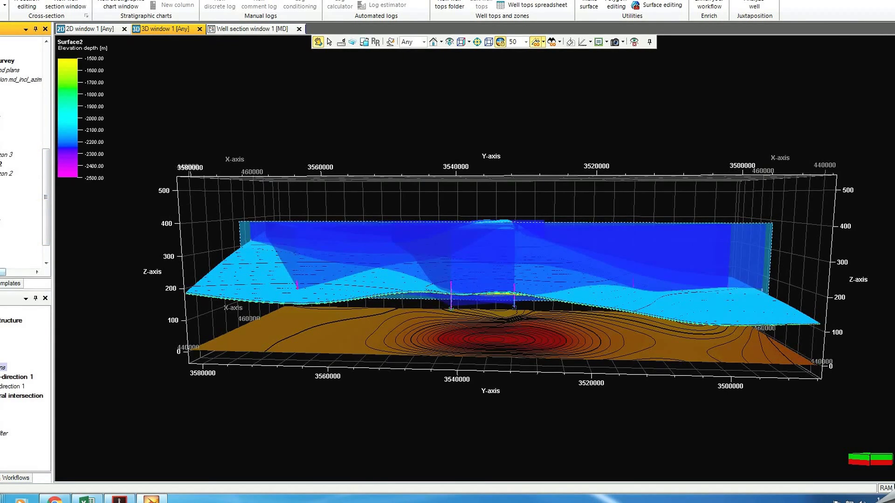
pyautogui.moveTo(44, 200); pyautogui.dragTo(44, 212)
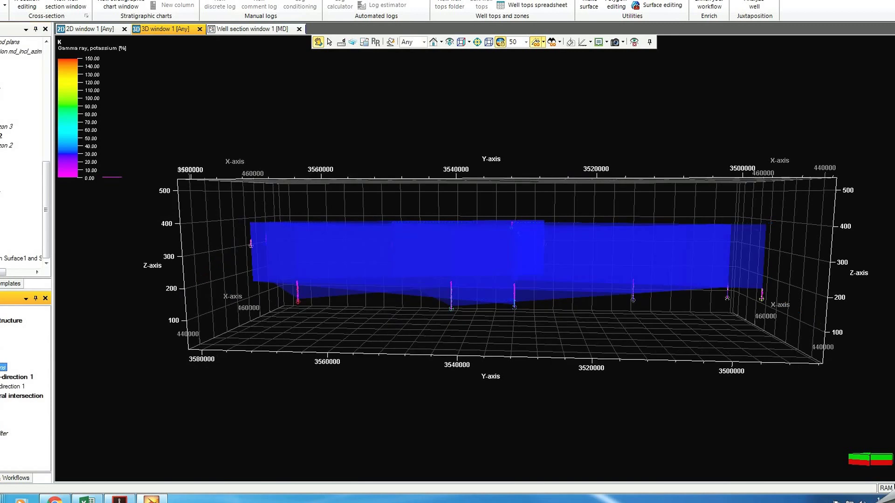
pyautogui.moveTo(368, 306); pyautogui.dragTo(446, 253)
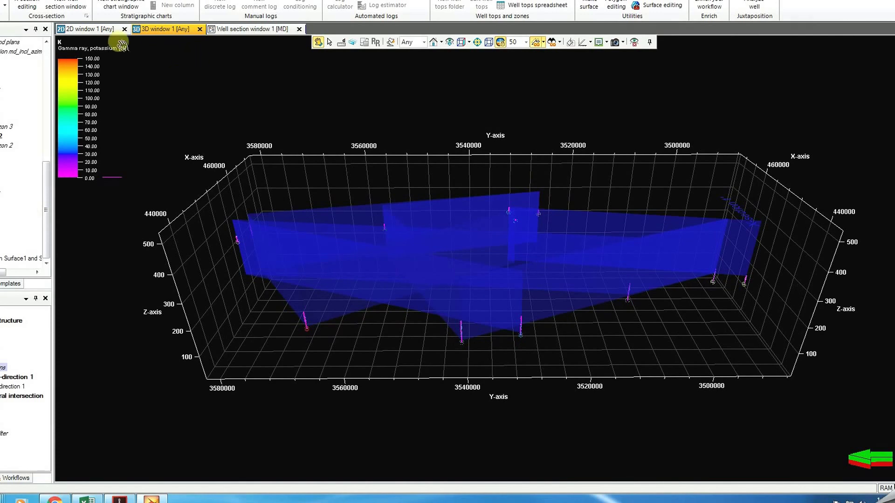
# Bring up the 2D window and hide the contoured map there, leaving only the wells displayed.
pyautogui.click(82, 29)
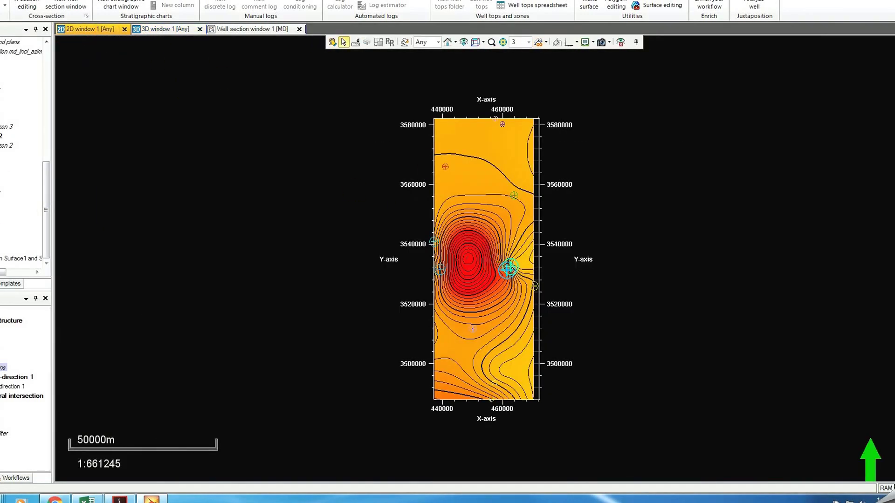
pyautogui.click(10, 258)
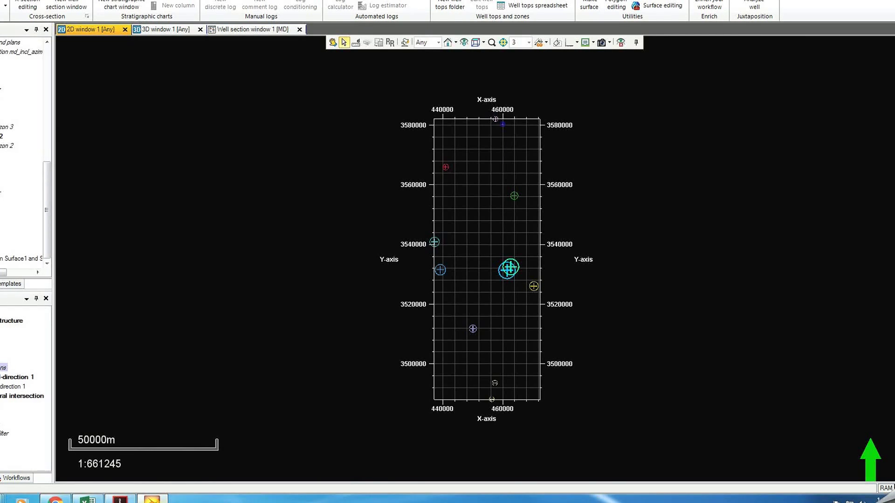
# Switch to Screenpresso and open its video recorder for a screen capture.
pyautogui.moveTo(151, 500)
pyautogui.moveTo(21, 499)
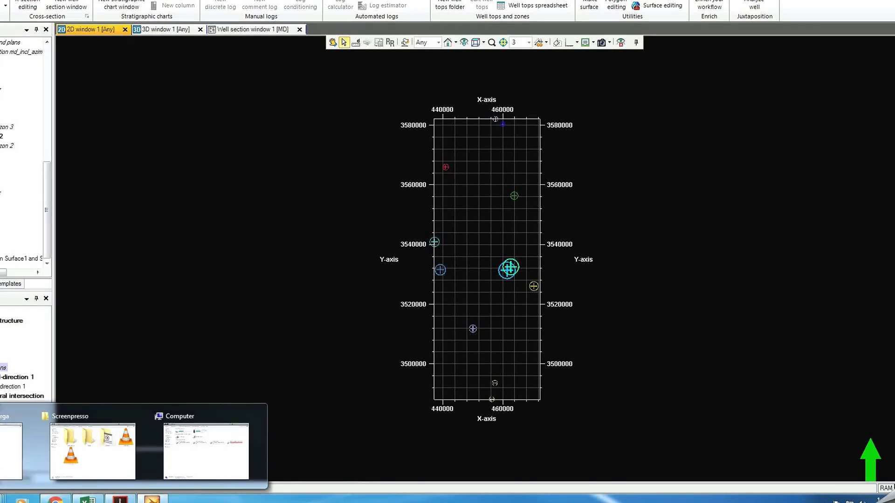
pyautogui.press('super')
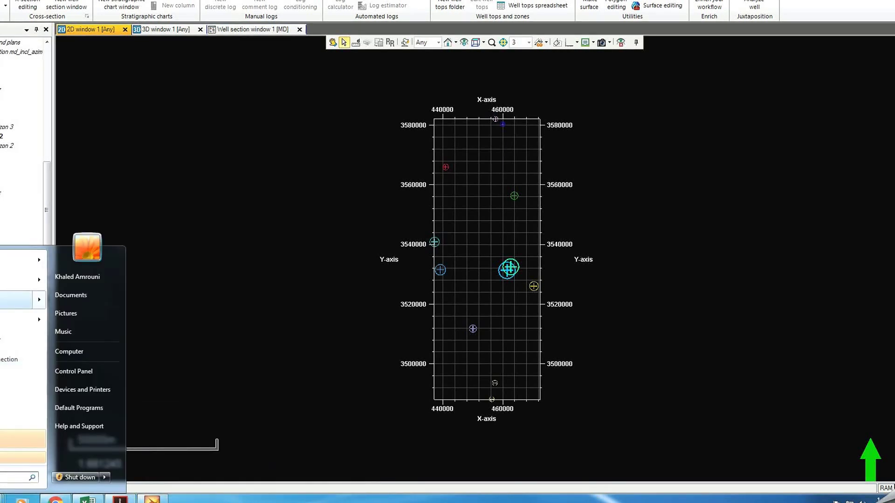
pyautogui.click(23, 457)
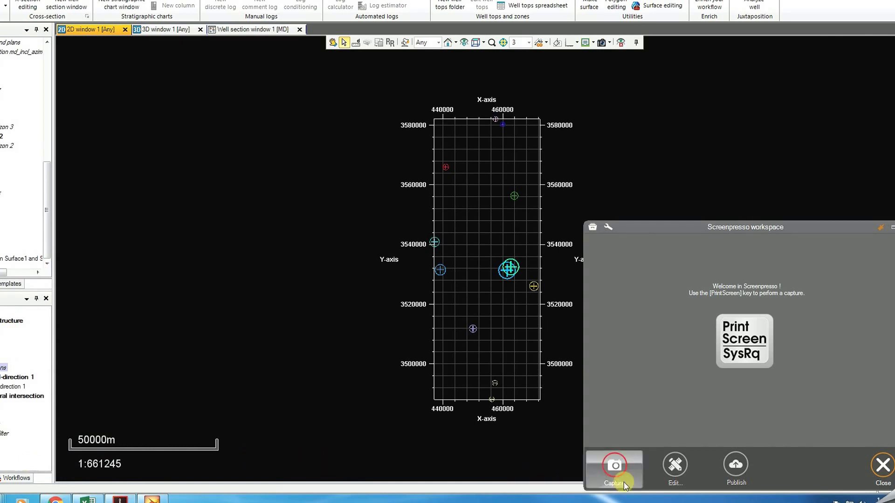
pyautogui.click(621, 467)
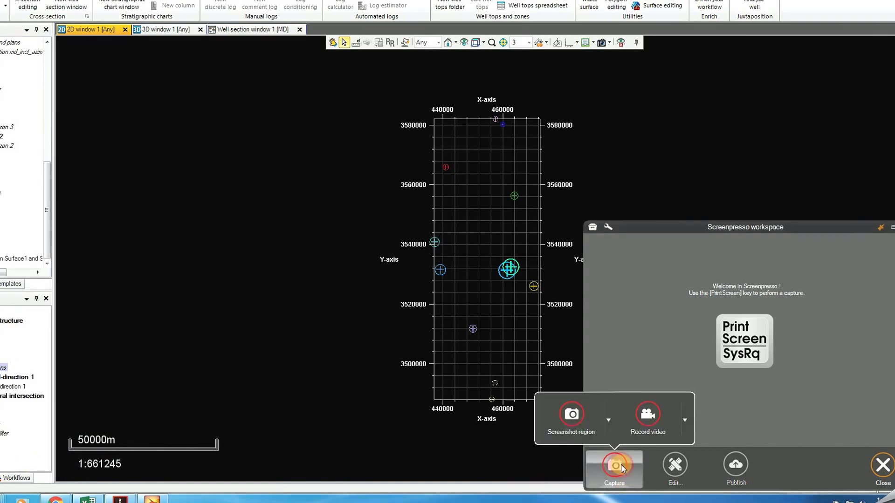
pyautogui.click(644, 421)
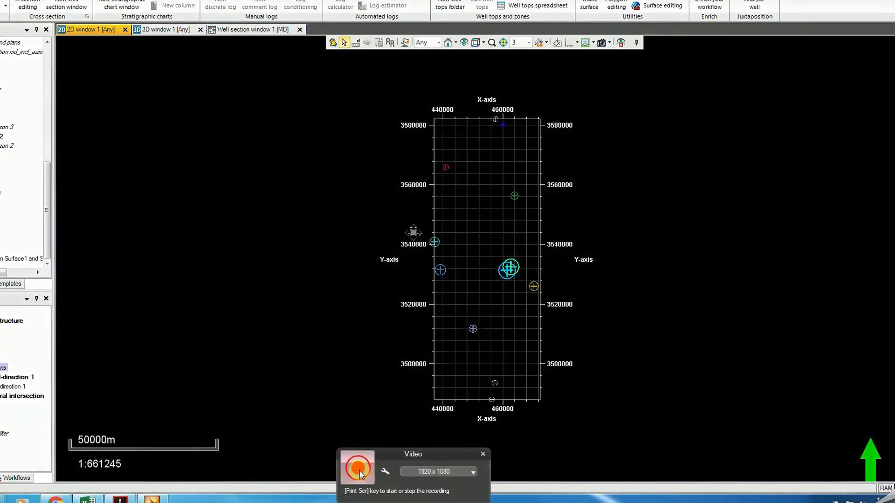